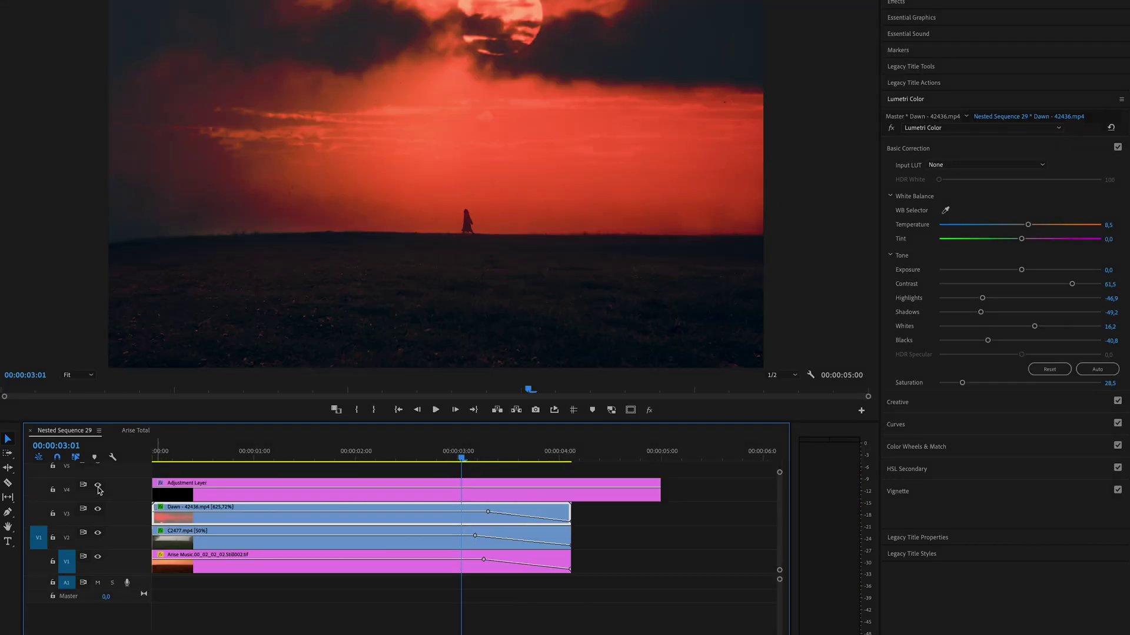
- Hide and re-show the adjustment, walking-figure and bottom layers to show each one's contribution
click(97, 485)
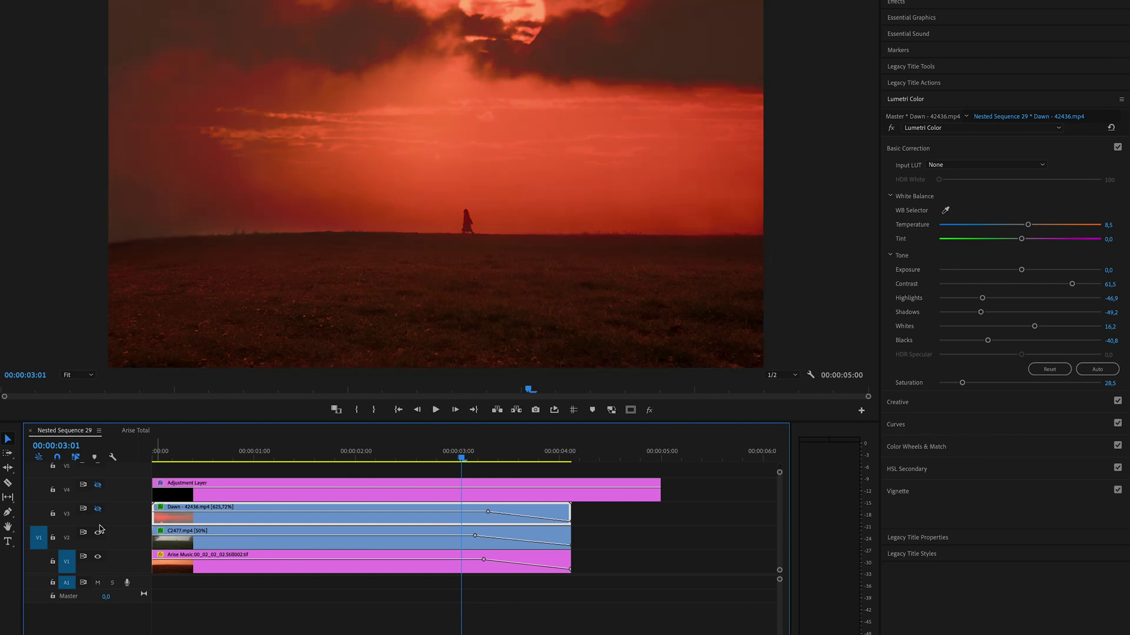
click(99, 532)
click(98, 558)
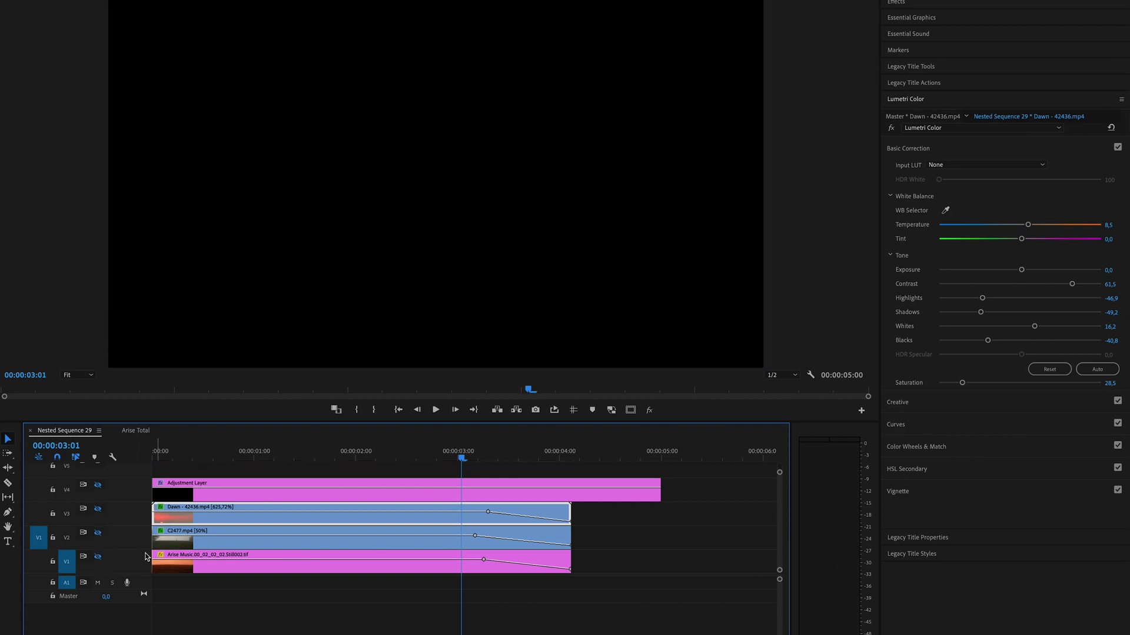
click(99, 558)
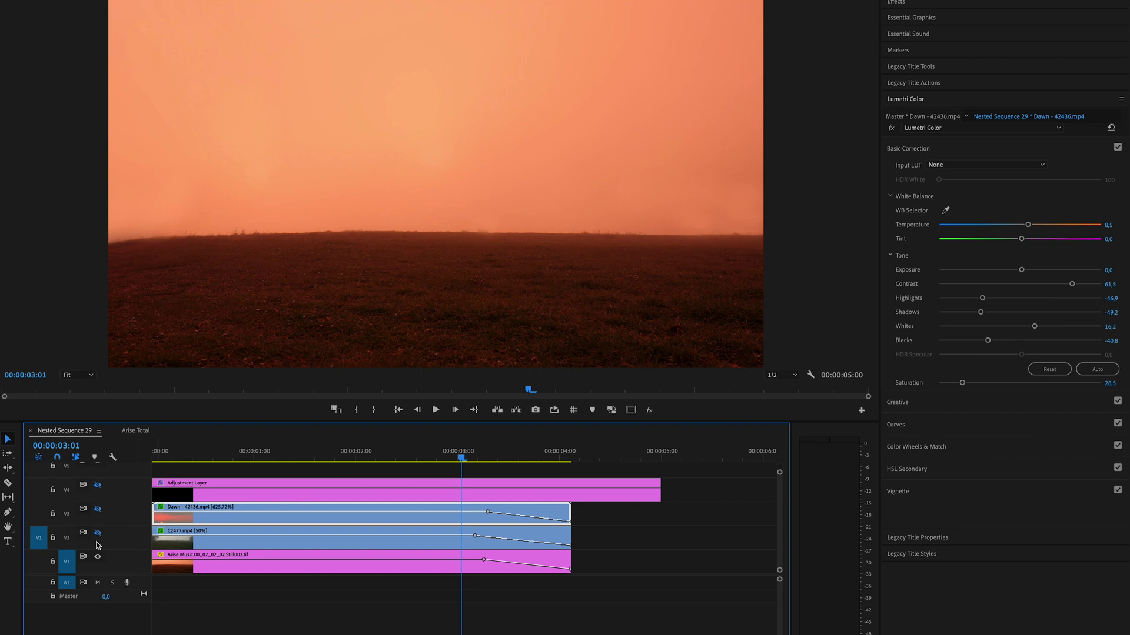
click(98, 533)
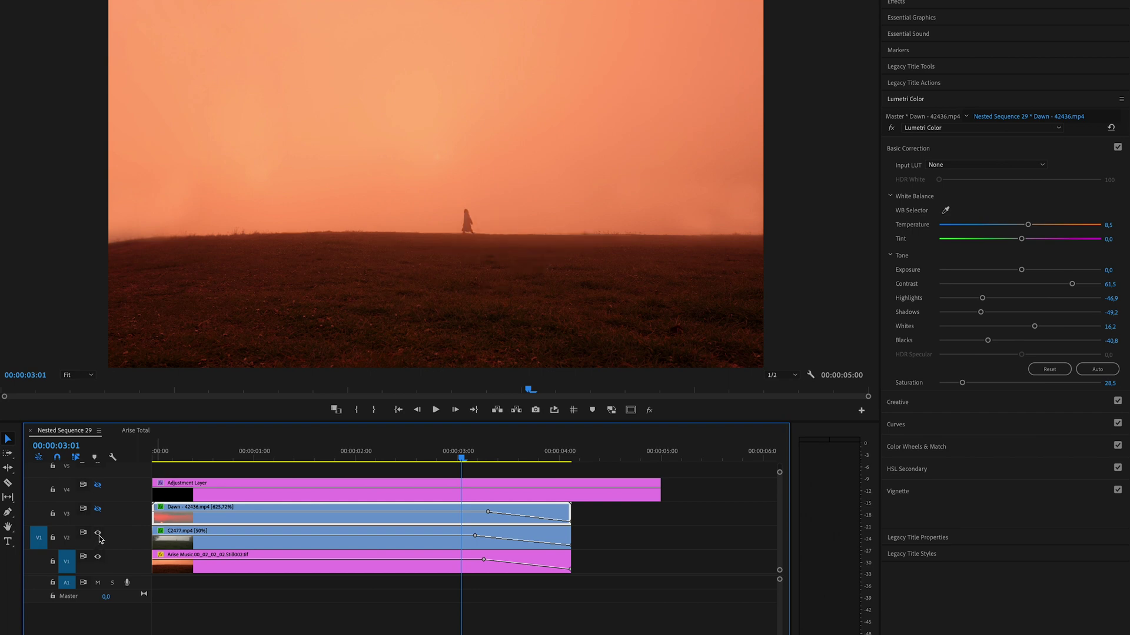
click(98, 558)
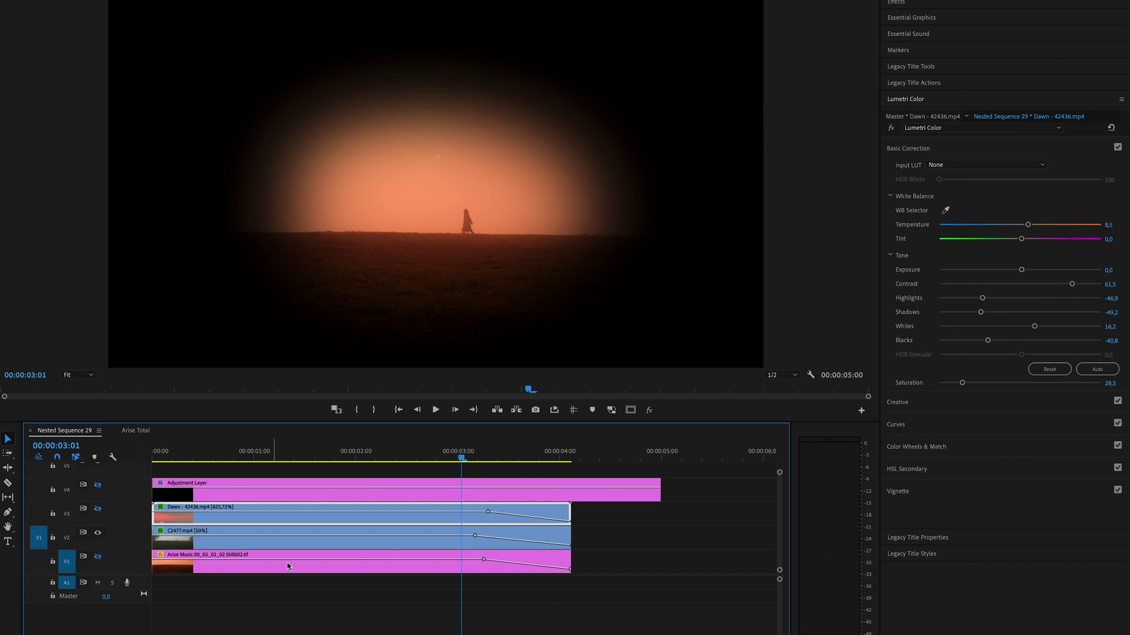
- Scrub through the walk, toggle the Dawn sky layer off and on, and select the adjustment layer
drag(432, 453, 392, 453)
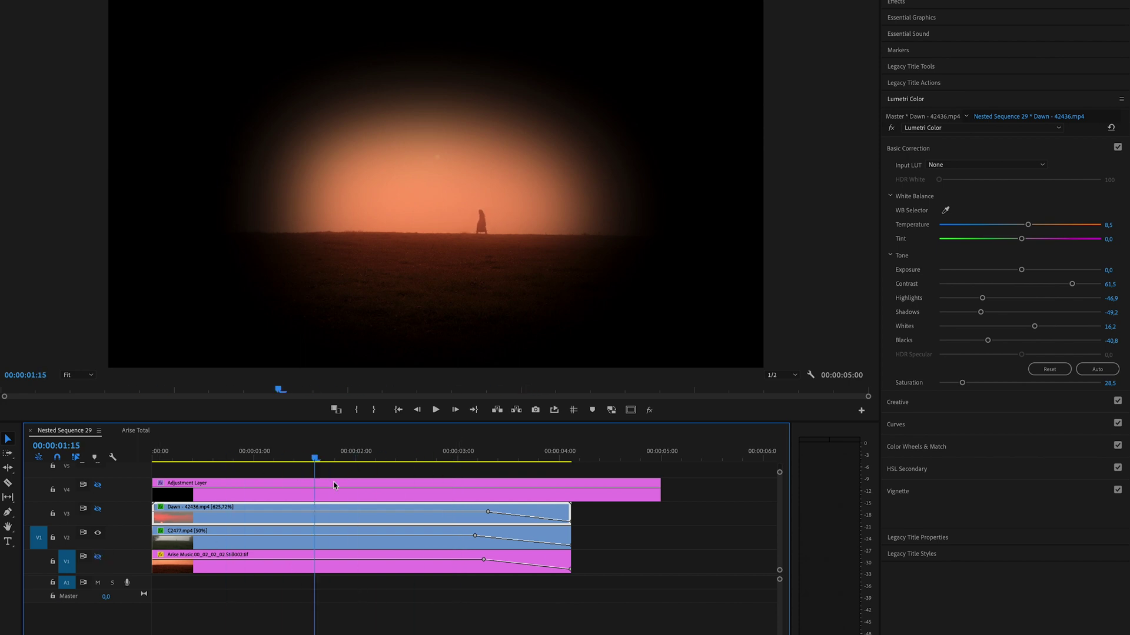
click(98, 509)
click(98, 510)
mouse_move(378, 465)
mouse_down()
mouse_move(153, 461)
mouse_move(463, 483)
mouse_up()
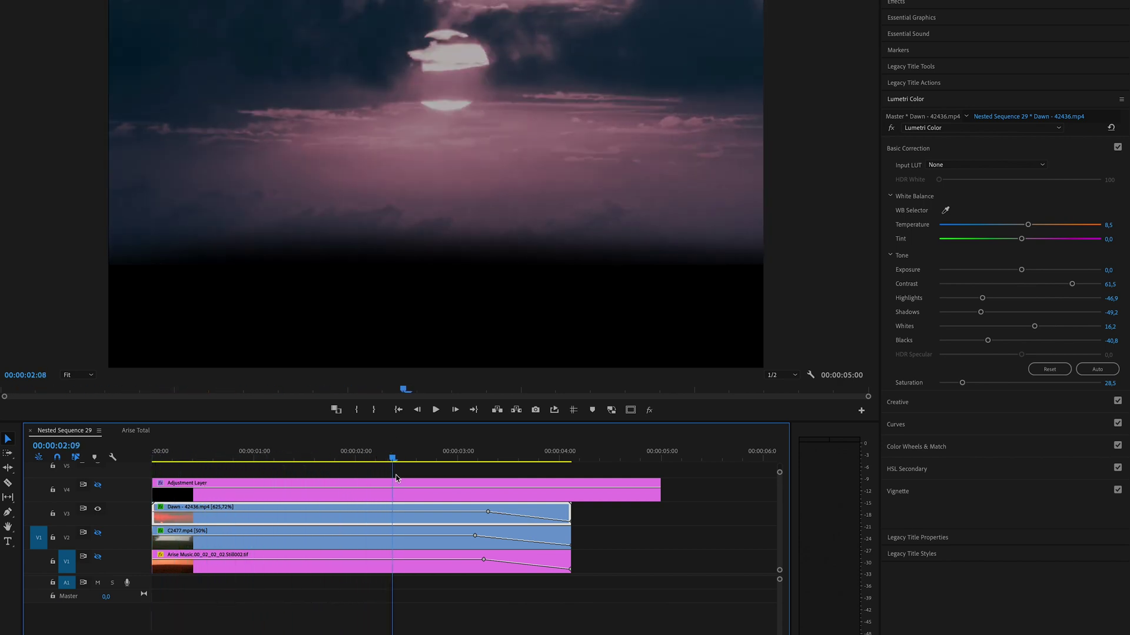
click(99, 511)
click(174, 483)
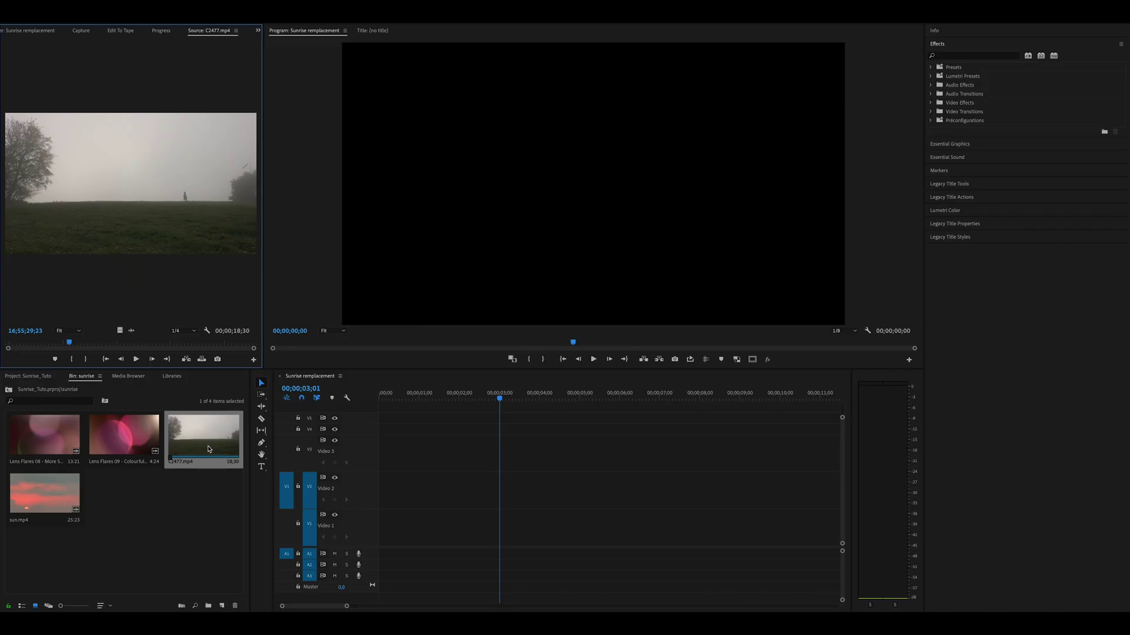
- Trim C2477.mp4 with In/Out points, place it on Video 1, and preview at 1/4 resolution
click(70, 358)
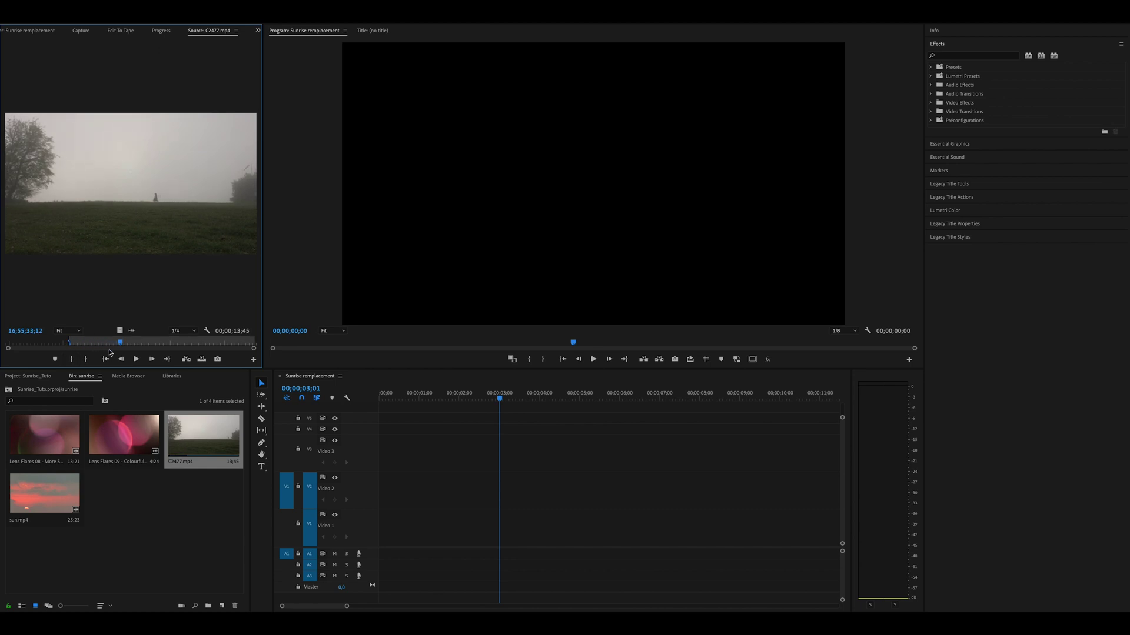
click(88, 359)
drag(119, 331, 410, 496)
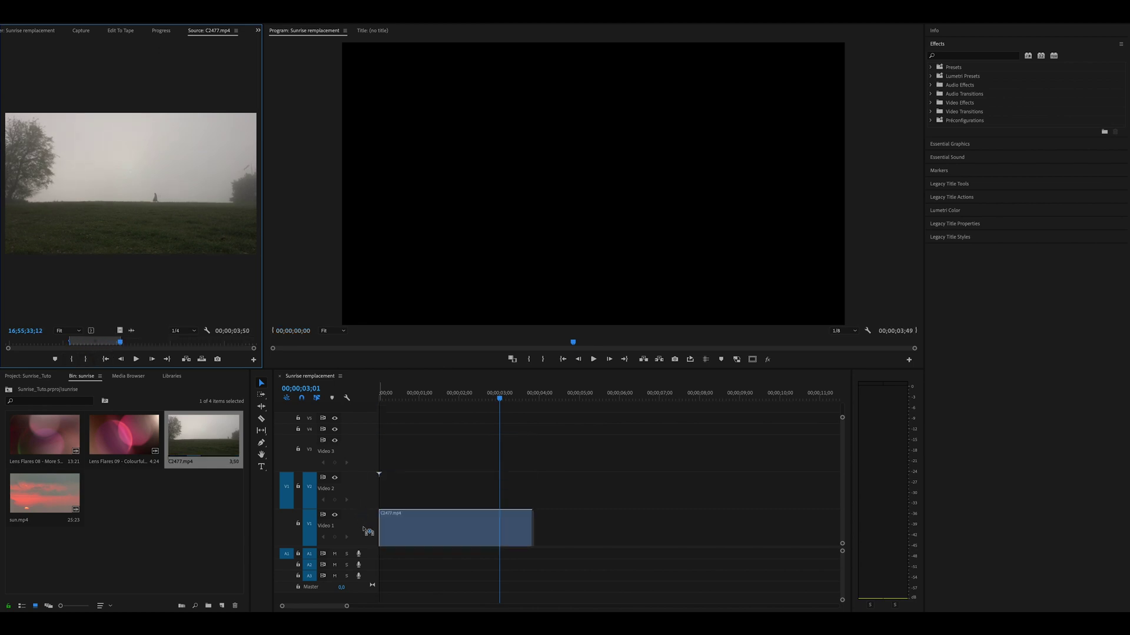
click(841, 332)
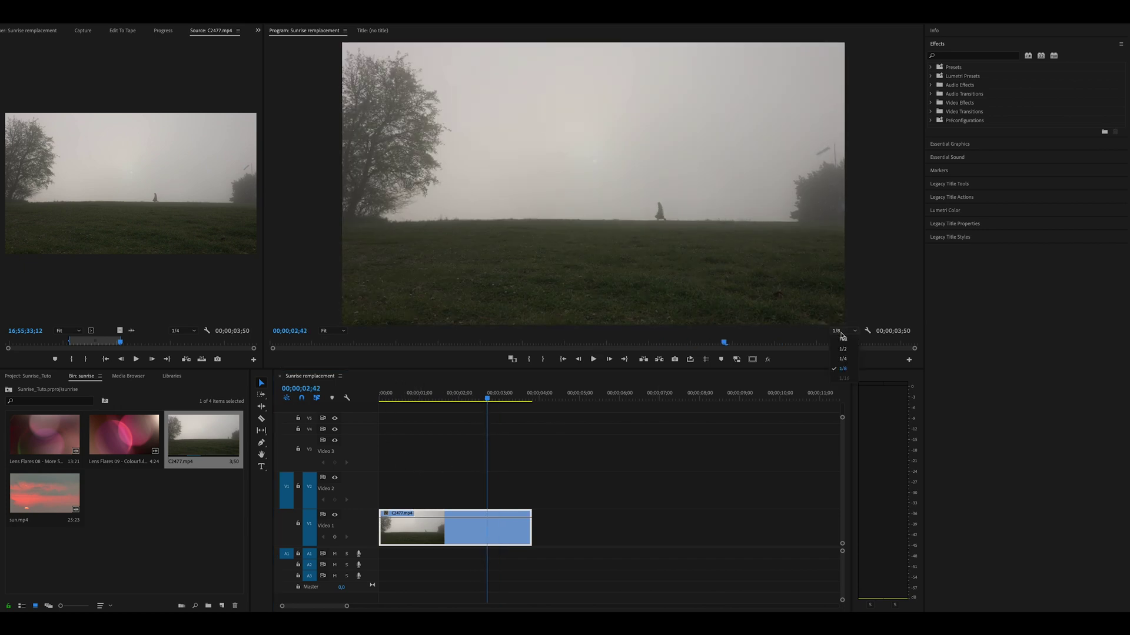
click(844, 357)
click(383, 400)
key(space)
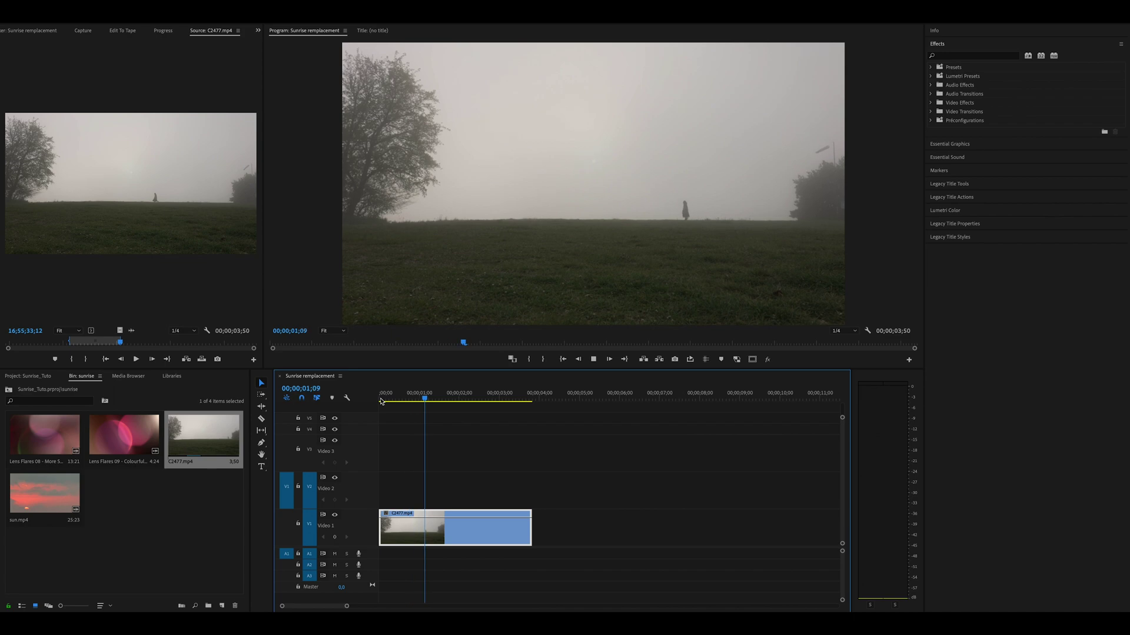
key(space)
- Slow the fog clip to 80% with Optical Flow interpolation and play it back
key(ctrl+r)
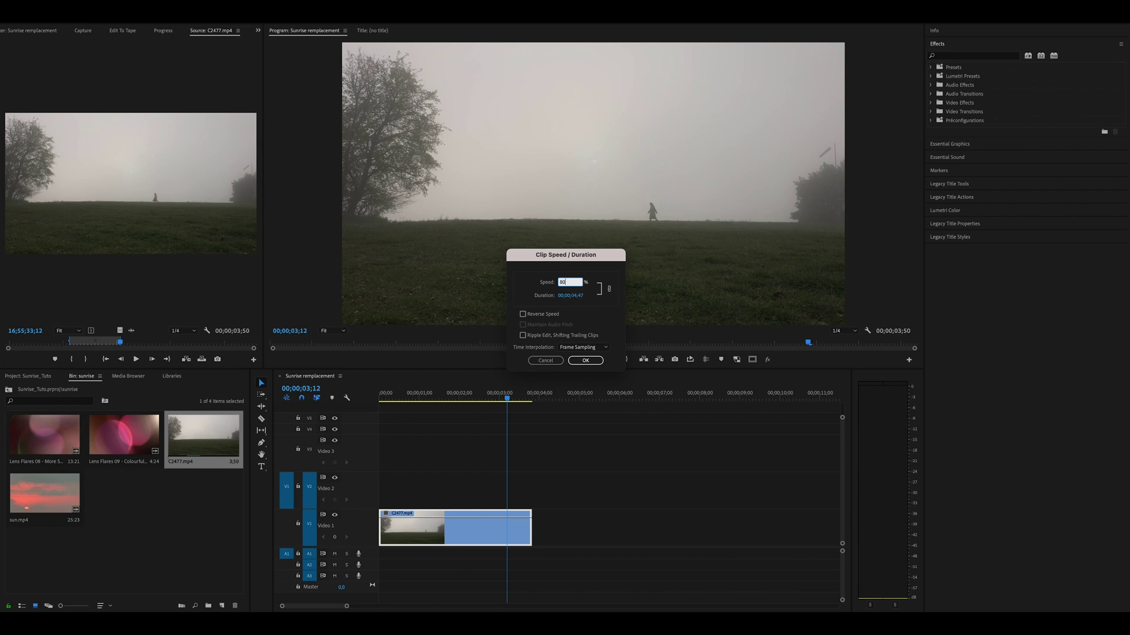
click(591, 349)
click(582, 379)
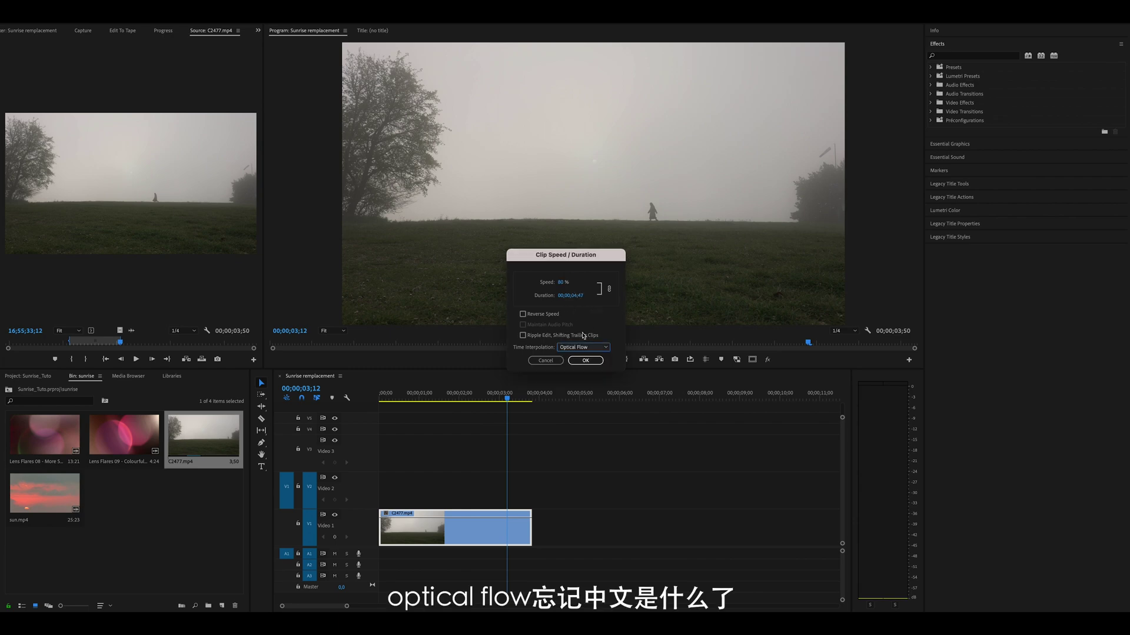
click(585, 360)
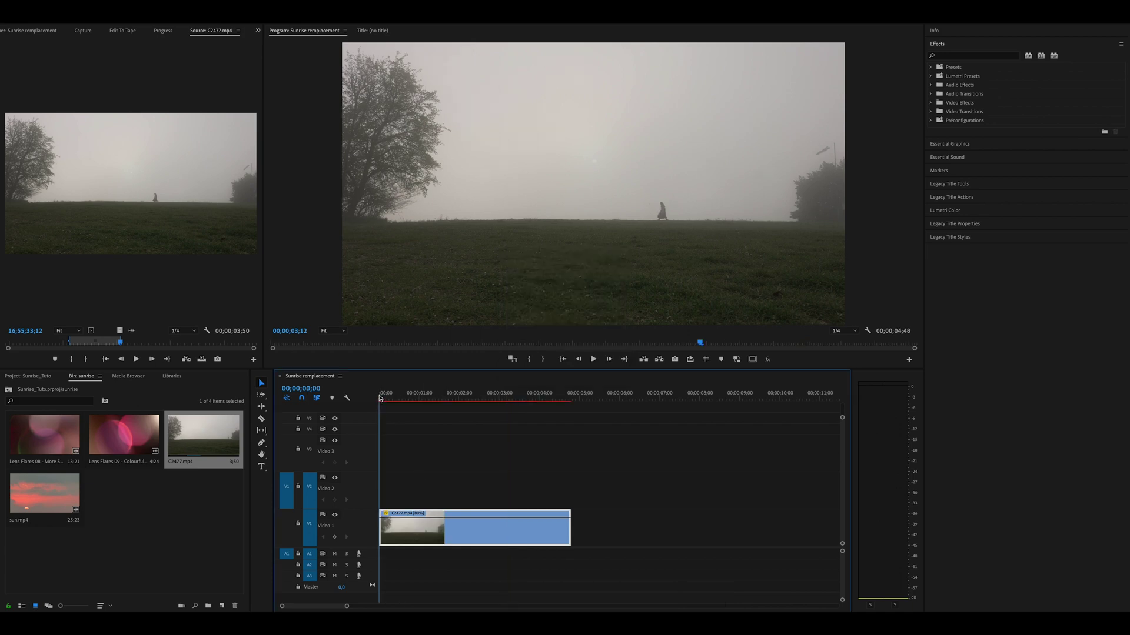
key(Home)
key(space)
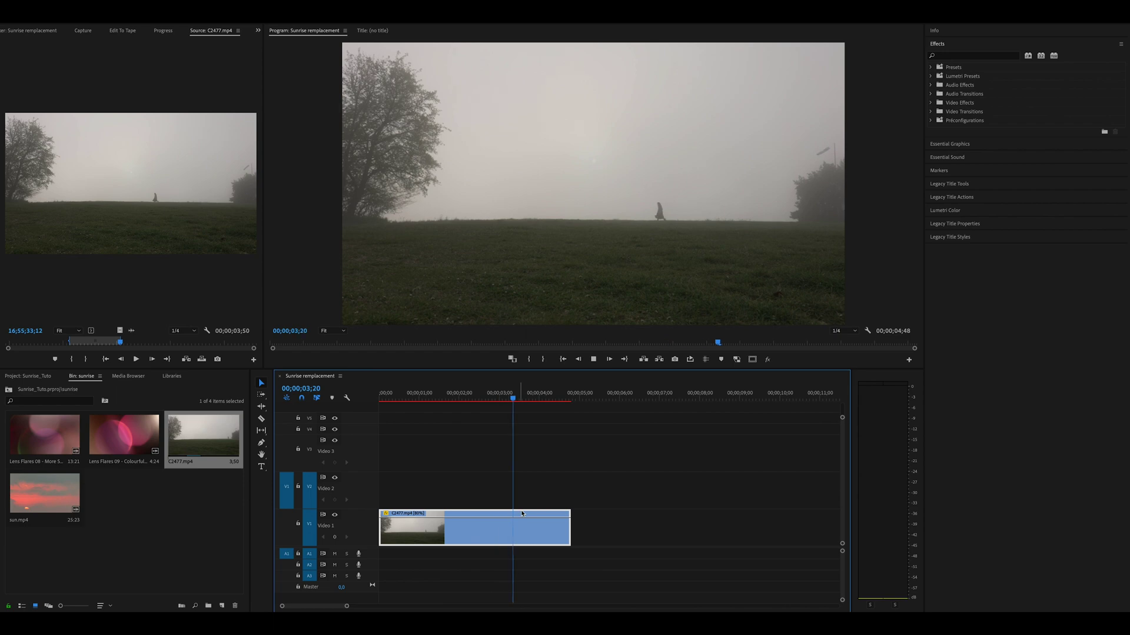
key(space)
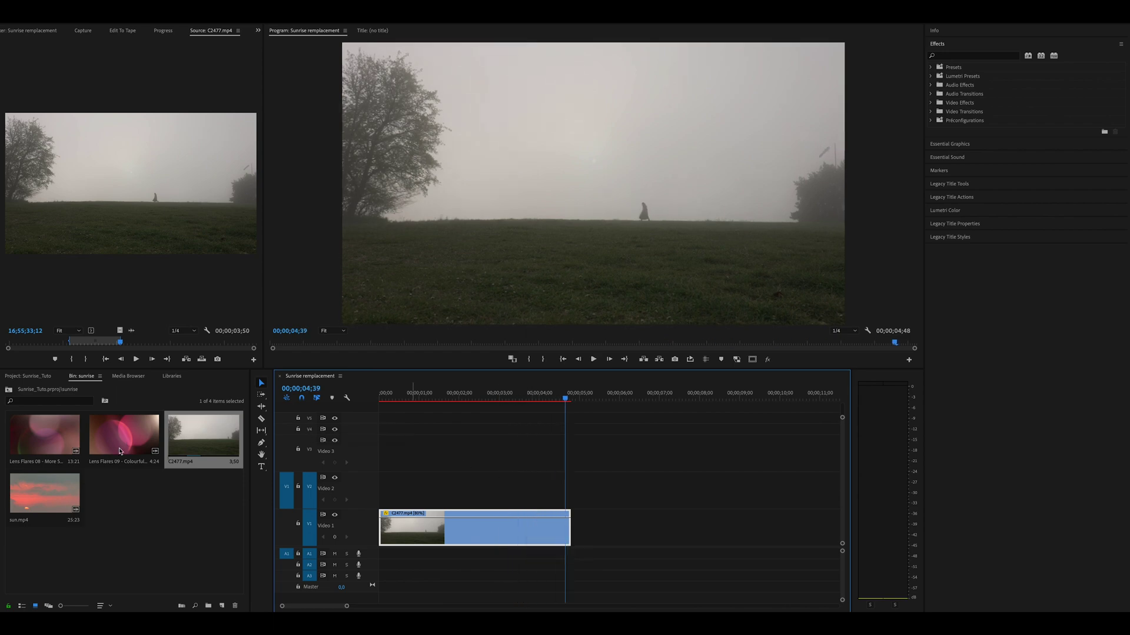
- Load sun.mp4, mark an Out point where the sun rises, and place it on Video 2
double_click(56, 492)
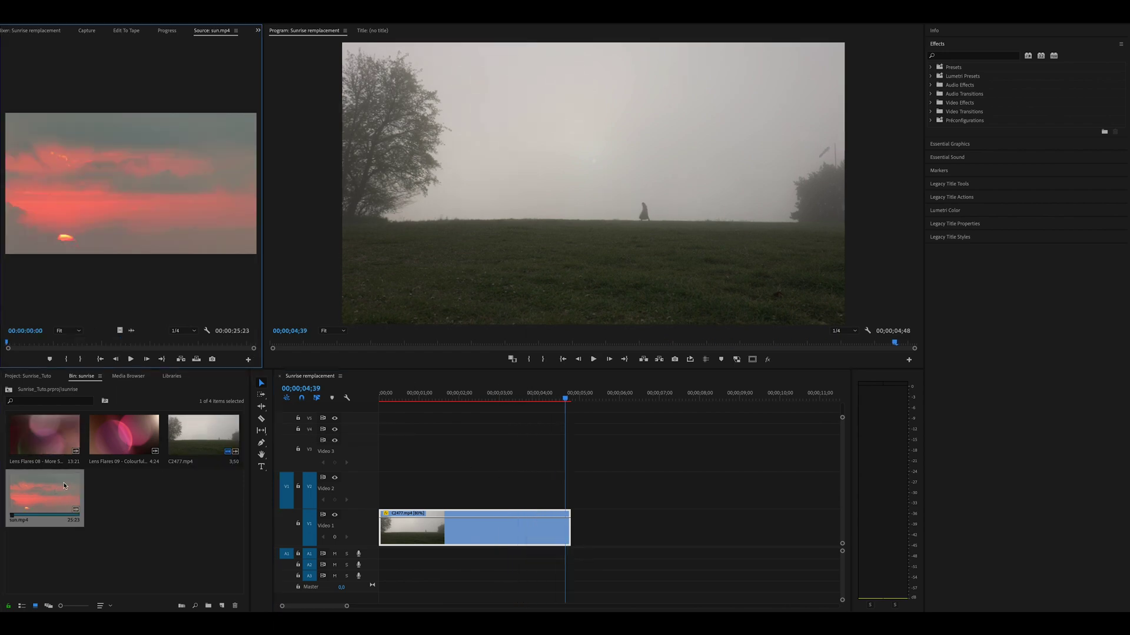
drag(9, 343, 164, 351)
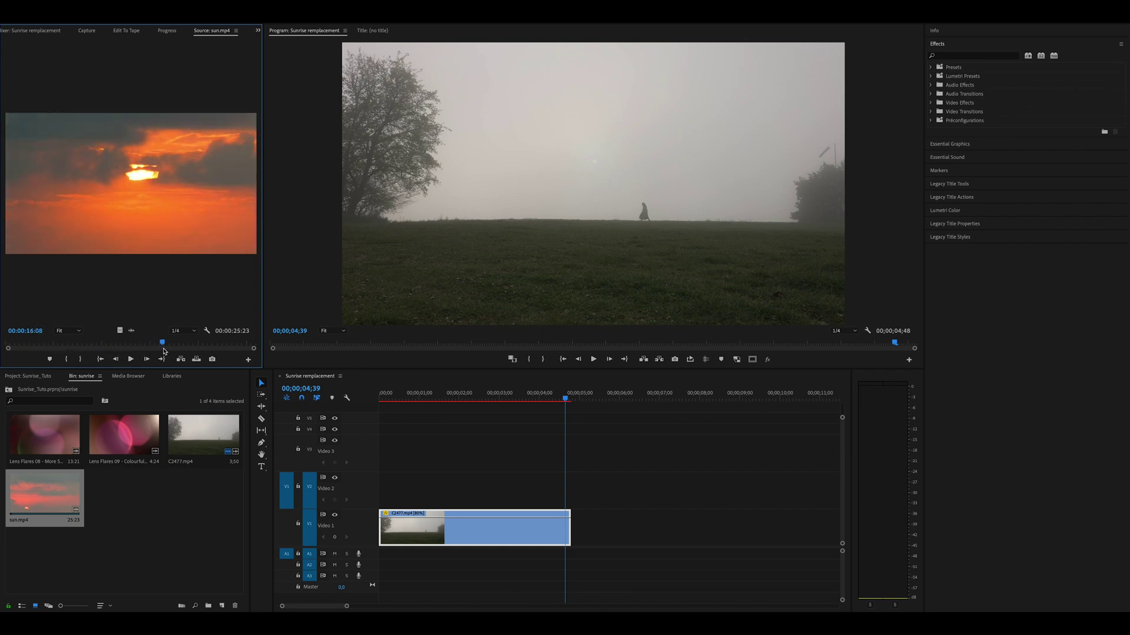
click(81, 359)
drag(119, 331, 512, 494)
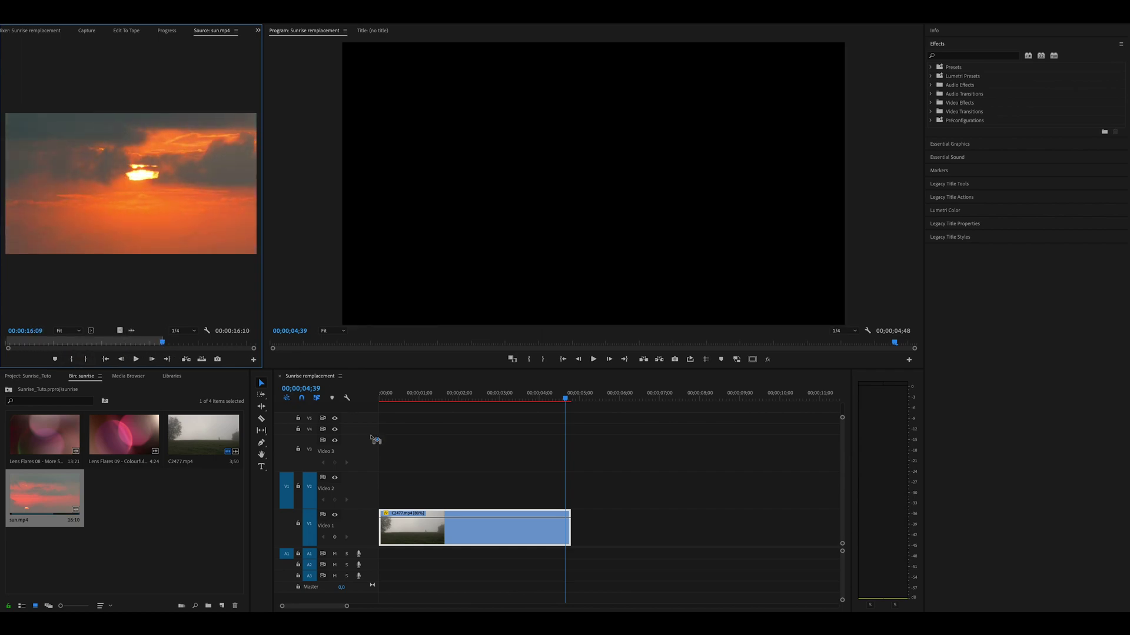
- Speed the sun clip up to about 347% with Frame Blending and extend it to end with the fog clip
key(ctrl+r)
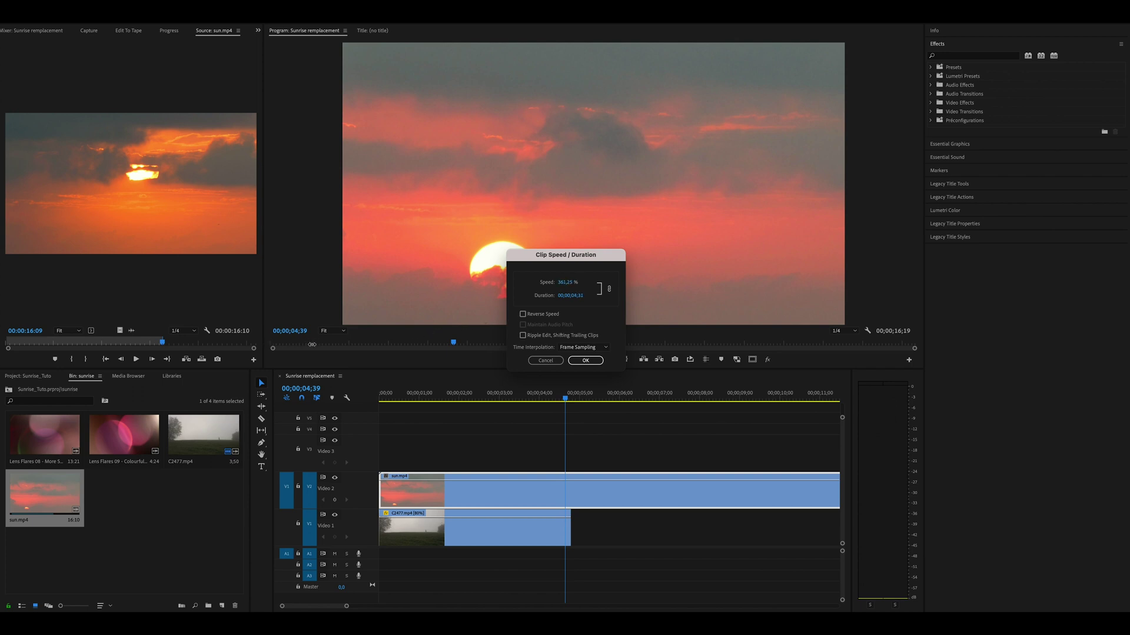
click(582, 348)
click(584, 365)
click(586, 361)
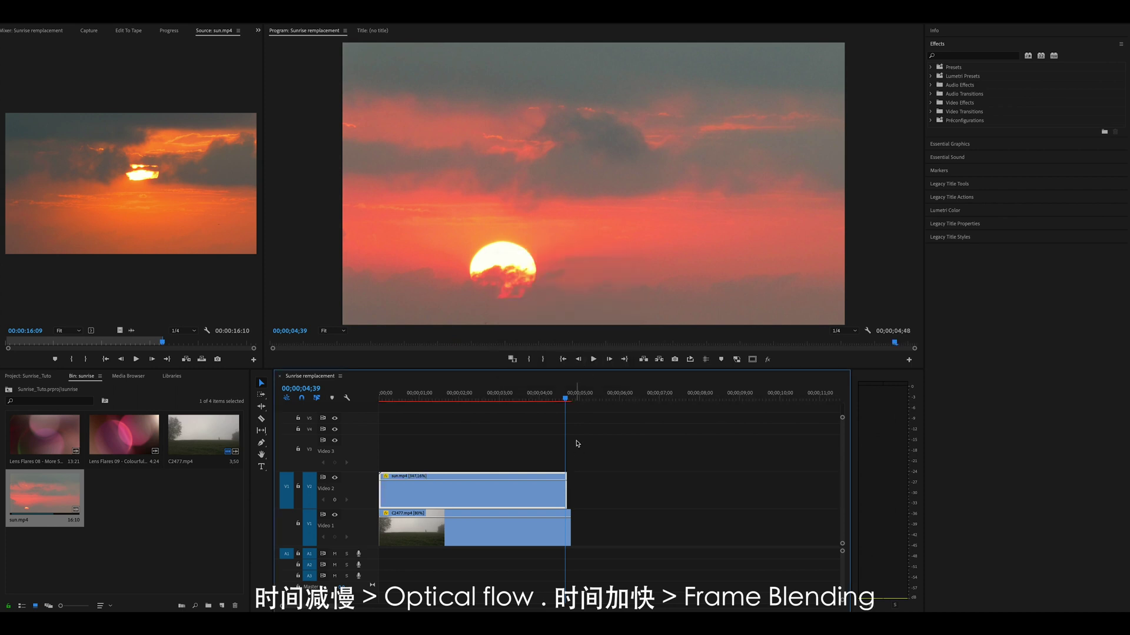
drag(567, 489, 595, 498)
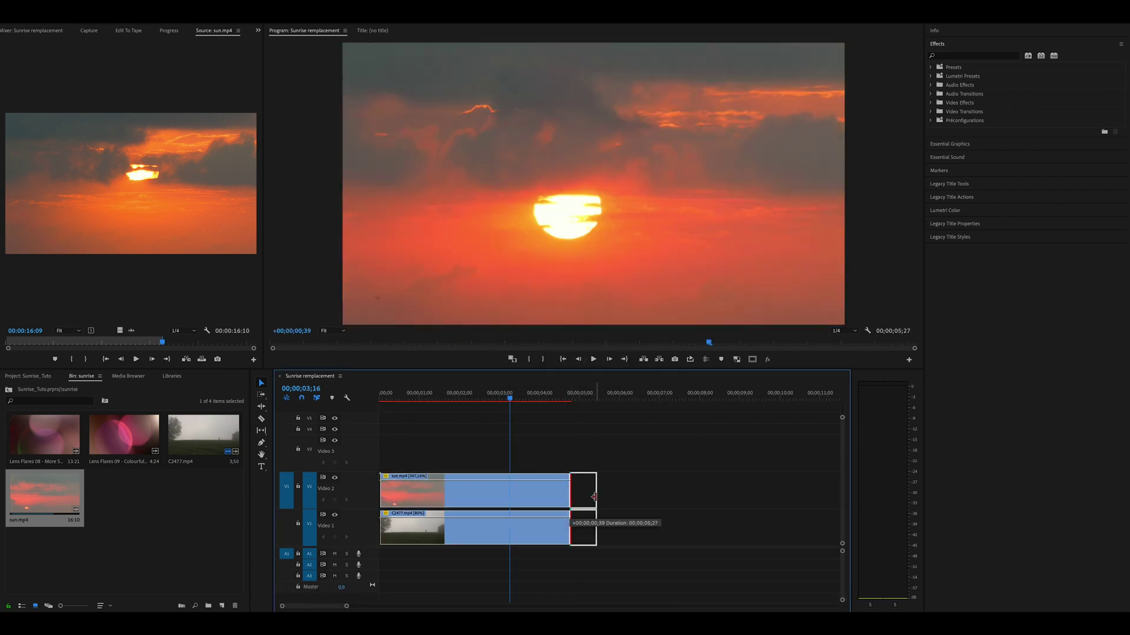
click(583, 399)
- Bring up the Effect Controls panel for the sun clip
click(89, 30)
click(258, 30)
click(279, 41)
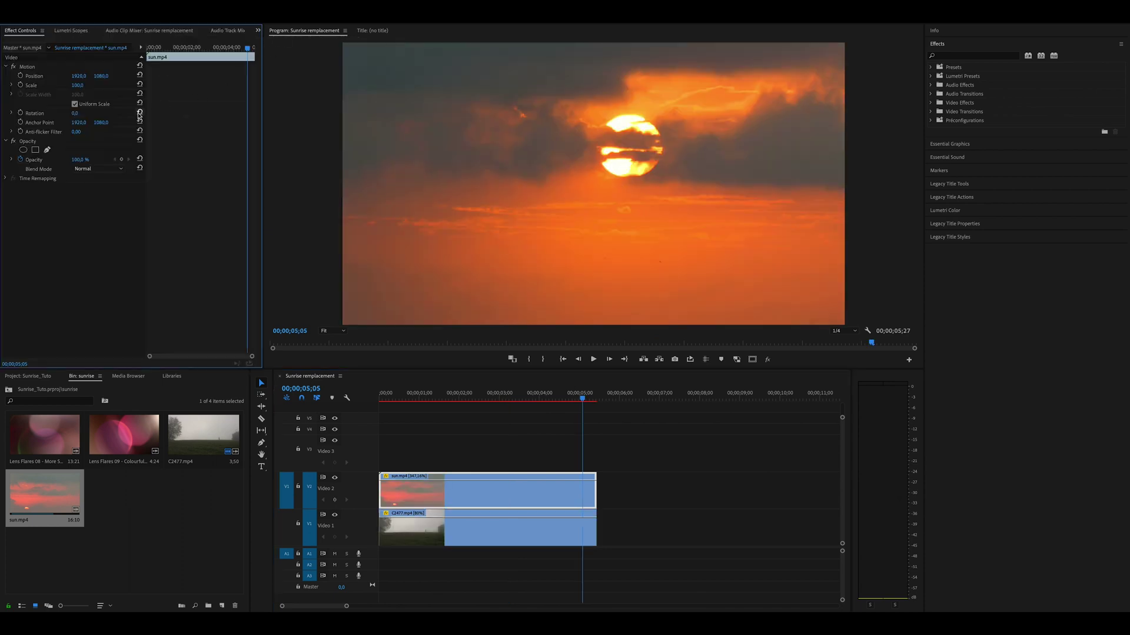
- Raise the sun higher in the frame and set the sun clip's opacity to 63%
drag(101, 76, 56, 76)
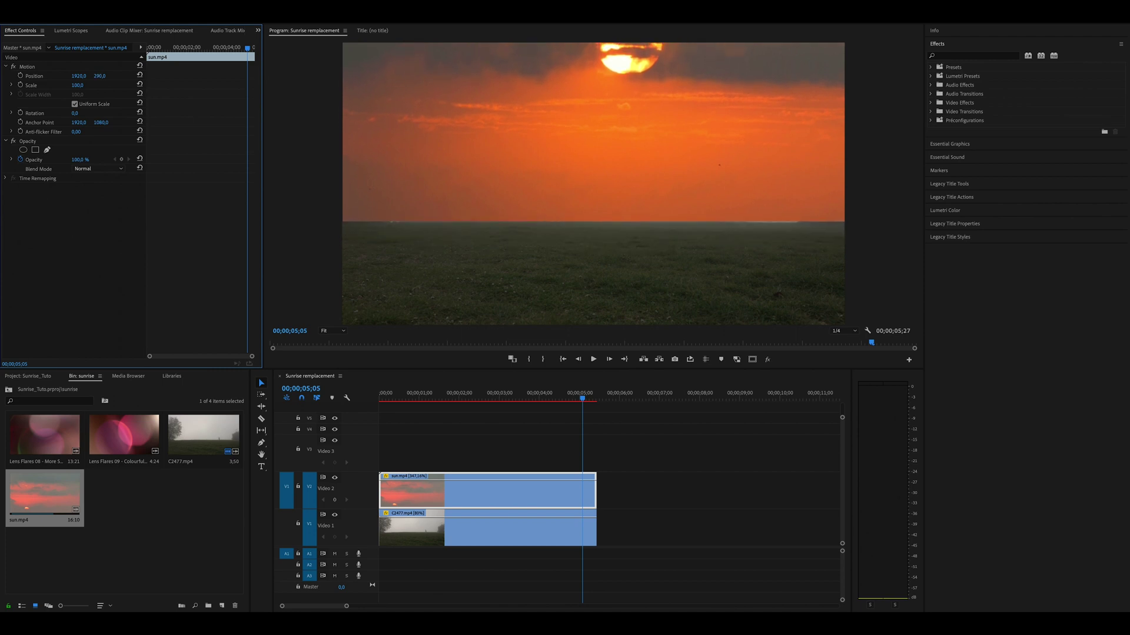
key(Home)
mouse_move(77, 159)
mouse_down()
mouse_move(61, 160)
mouse_move(87, 159)
mouse_up()
mouse_move(100, 76)
mouse_down()
mouse_move(118, 76)
mouse_move(127, 49)
mouse_up()
drag(388, 412, 587, 414)
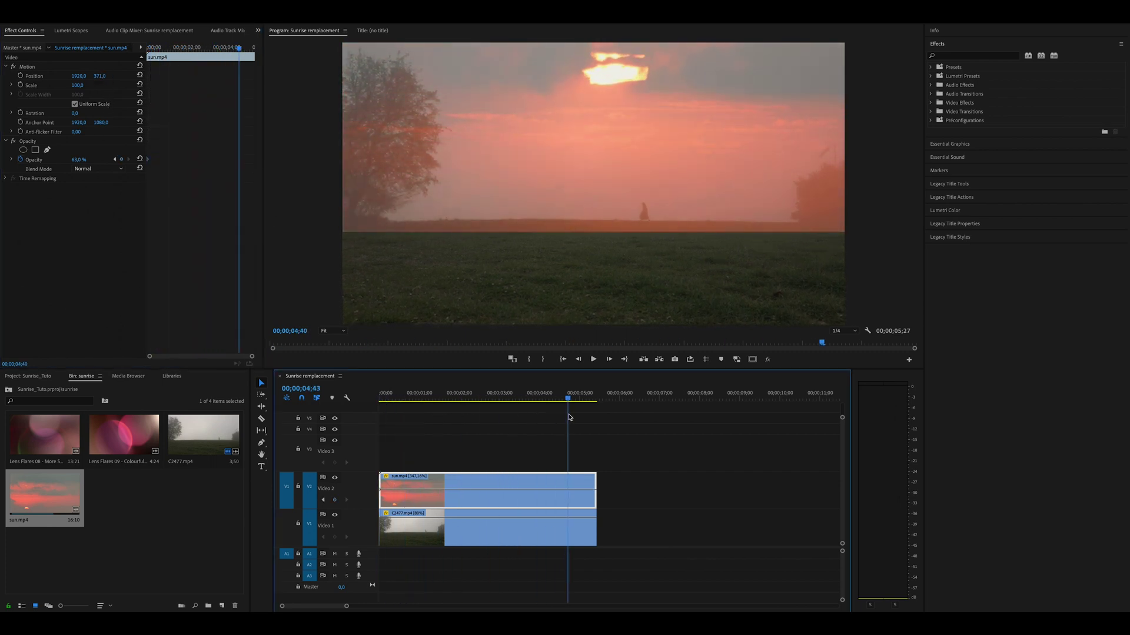
- Add a rectangular mask covering the sky down to the horizon, feathered to 100
click(35, 150)
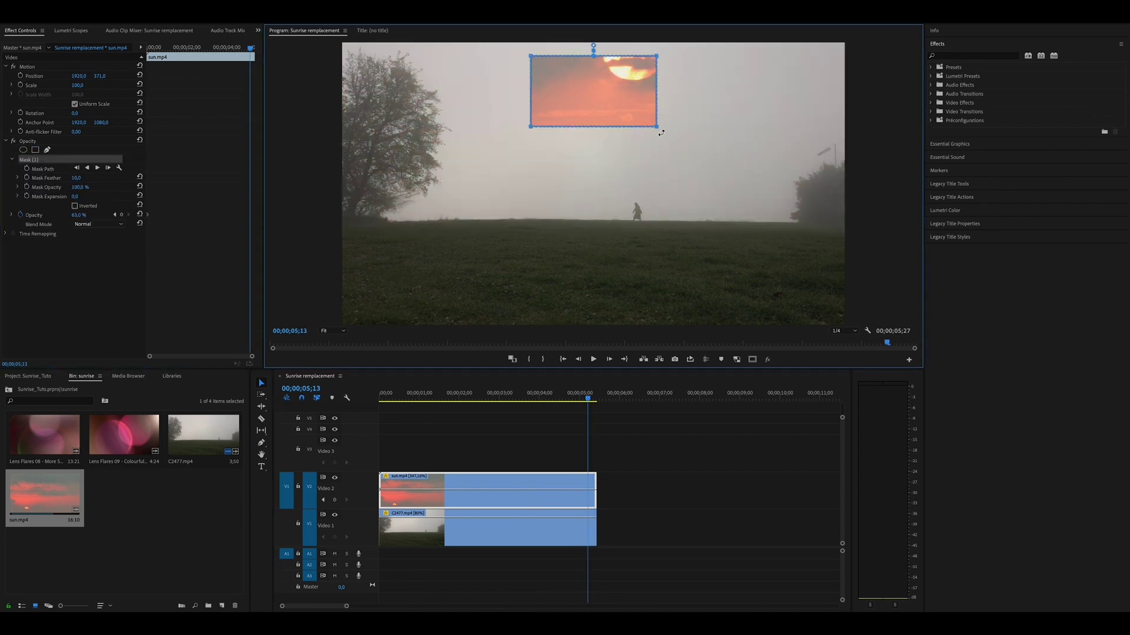
drag(661, 133, 879, 212)
drag(710, 200, 707, 187)
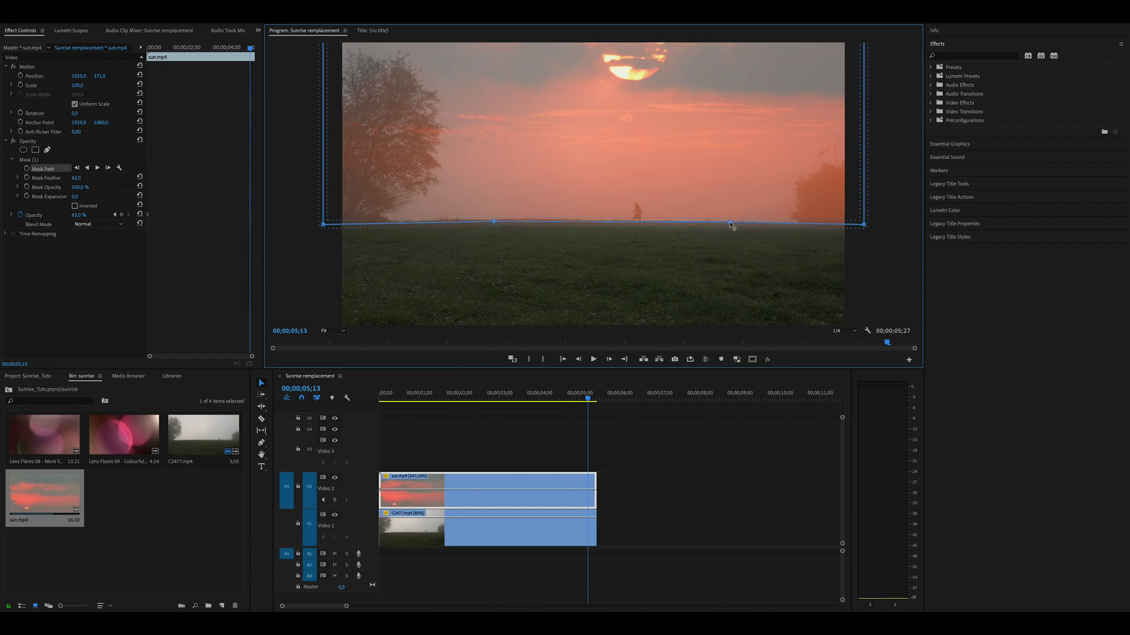
drag(76, 179, 99, 179)
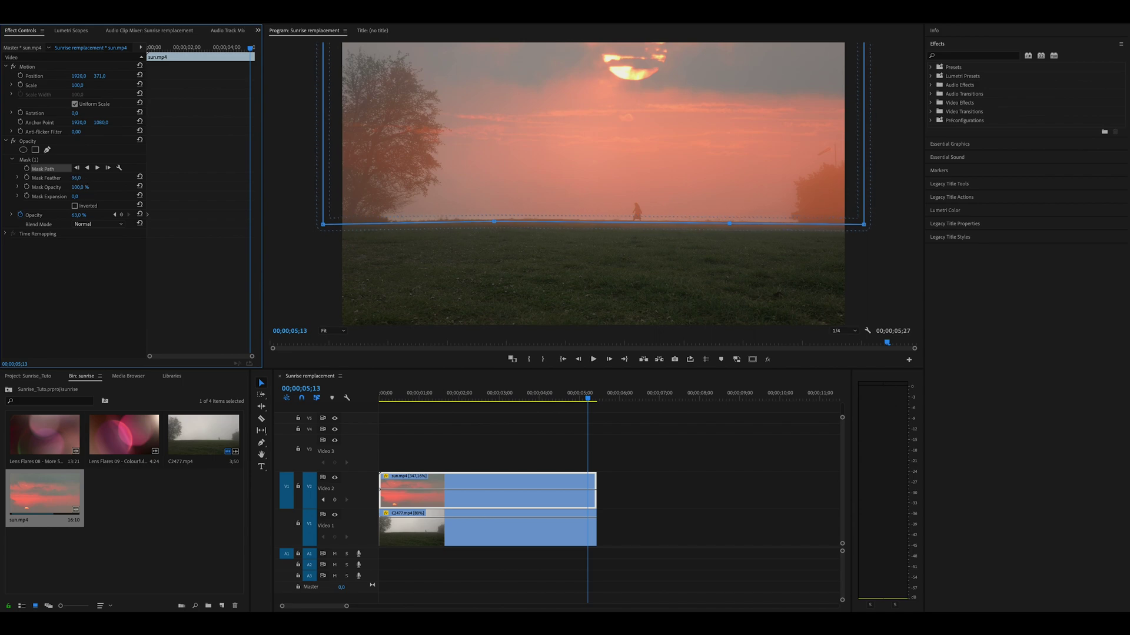
- Try Color Dodge, then set the sun clip's blend mode to Linear Burn
click(91, 225)
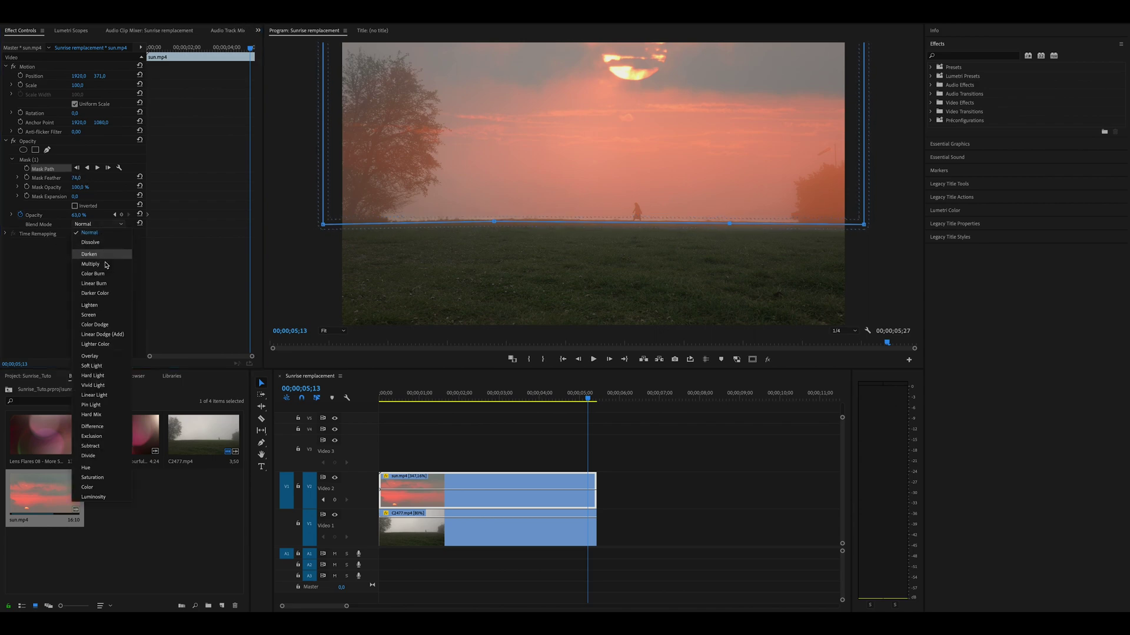
click(108, 328)
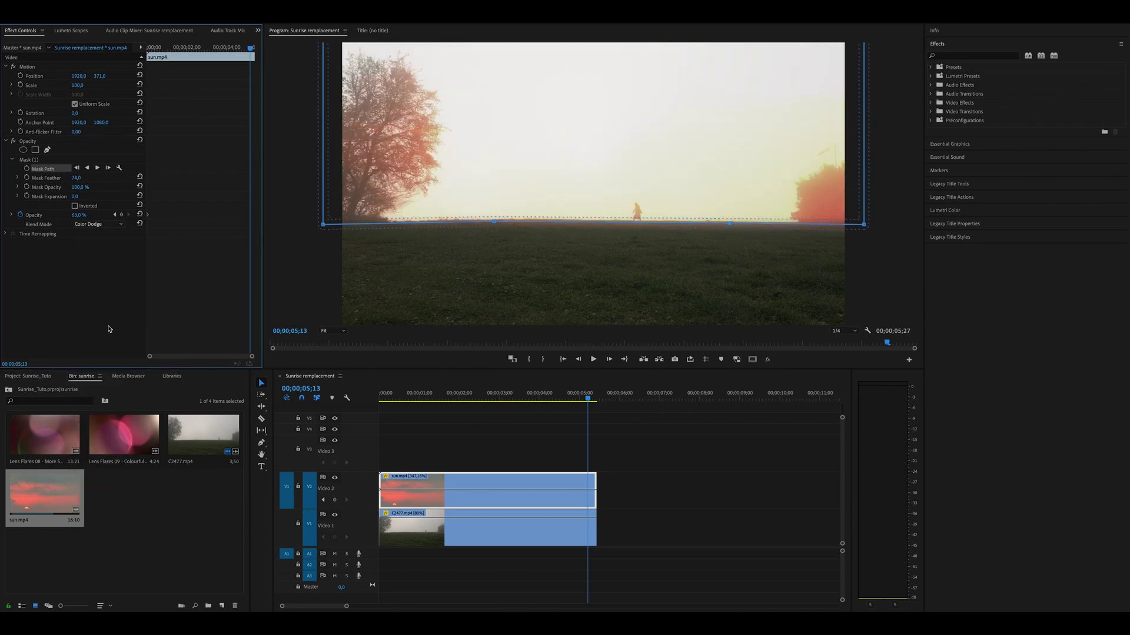
click(103, 227)
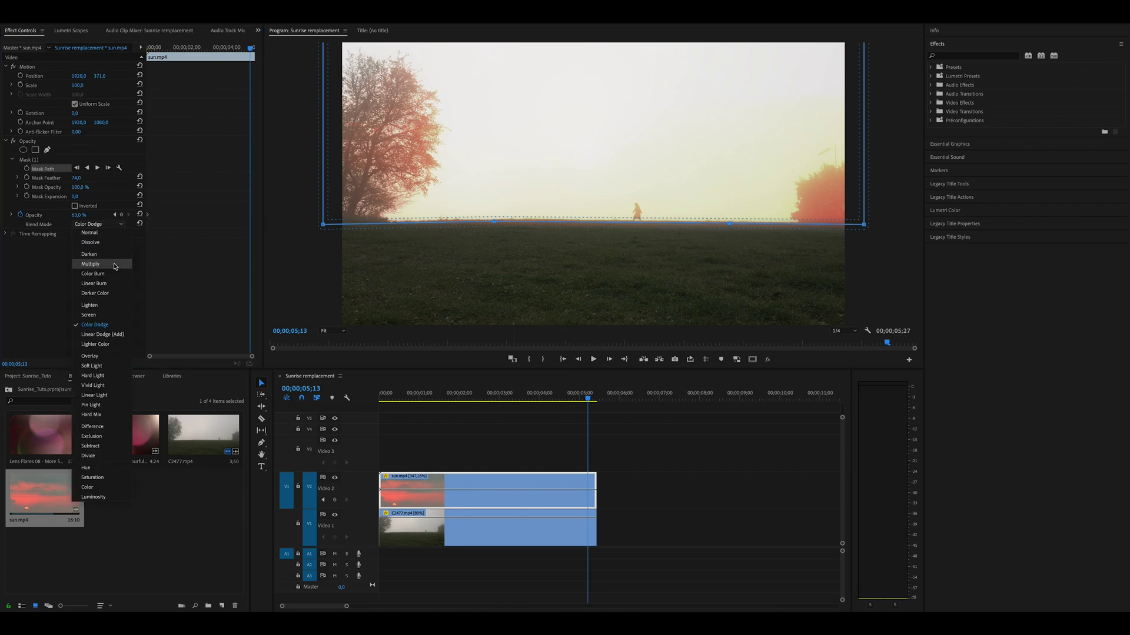
click(119, 283)
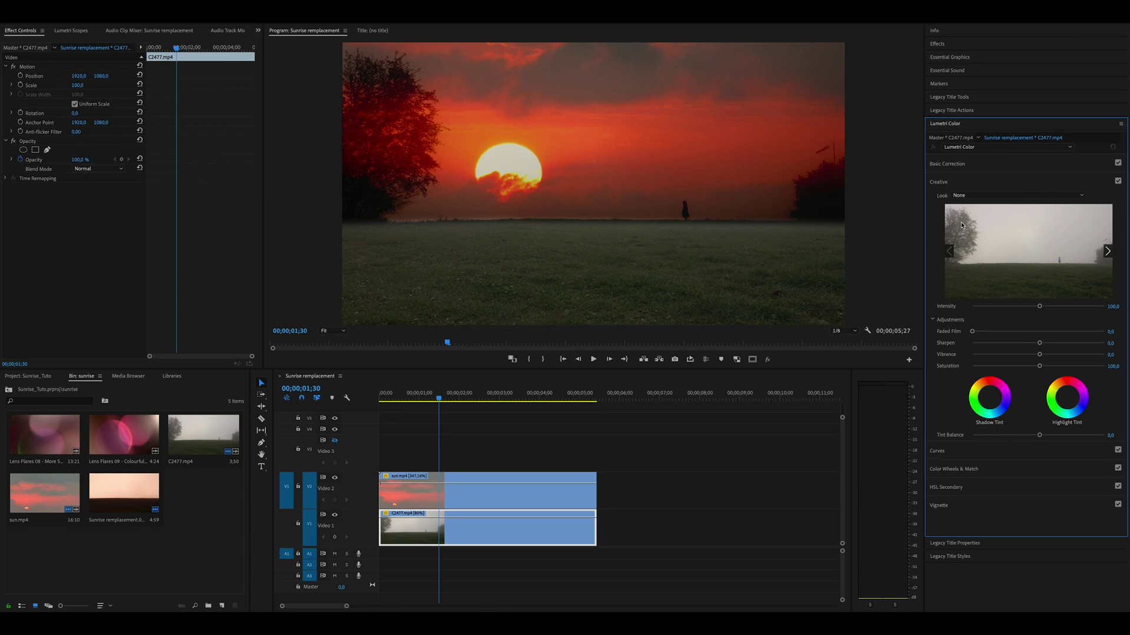
- Warm the fog clip's temperature to 19.7 and darken its blacks to -24,4 in Lumetri Basic Correction
click(952, 163)
drag(1043, 228, 1047, 229)
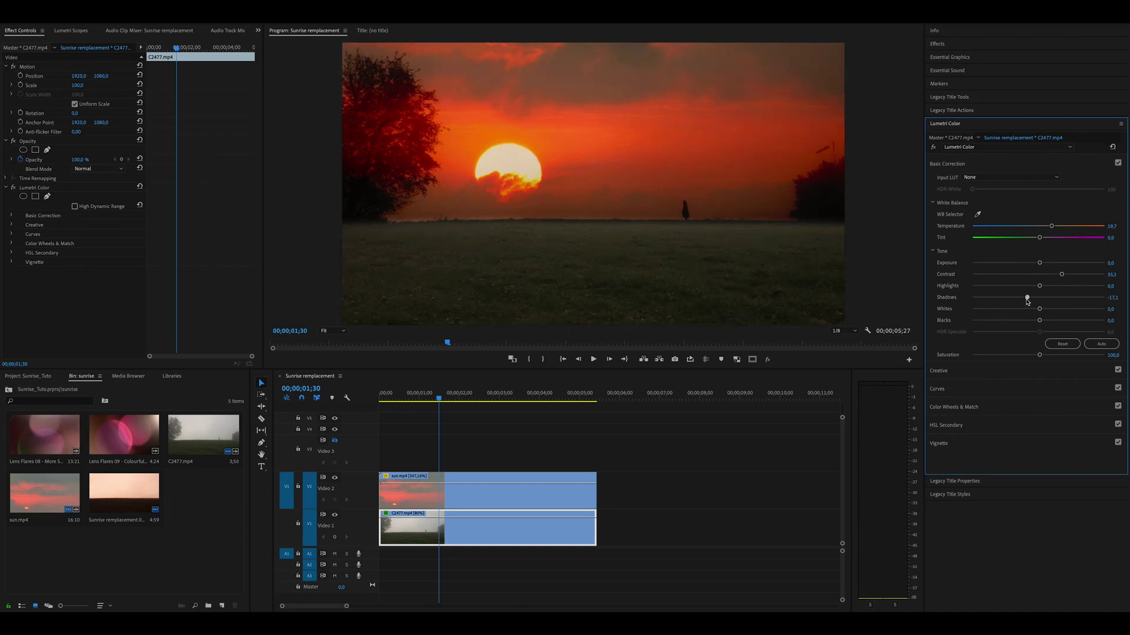
click(1022, 322)
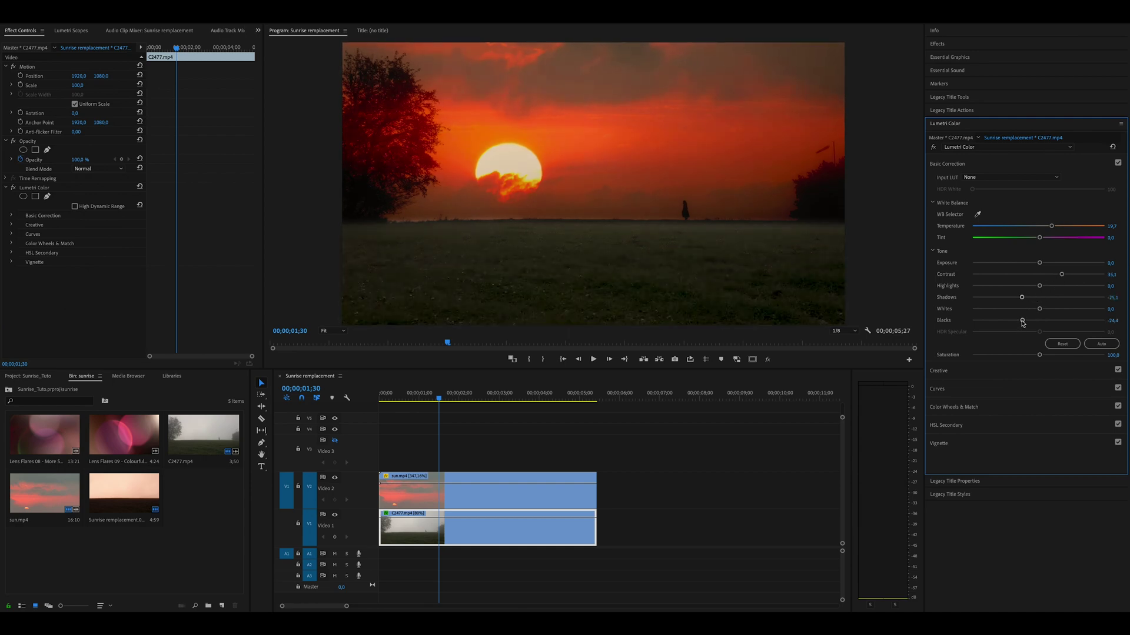
click(947, 372)
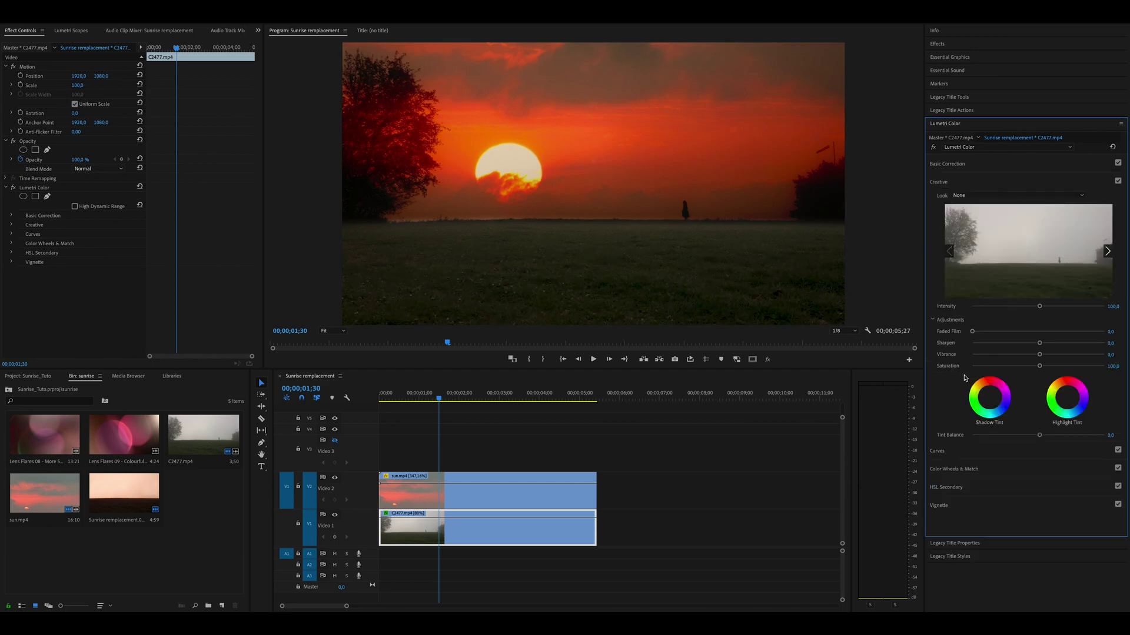
click(958, 451)
scroll(1008, 259, down, 3)
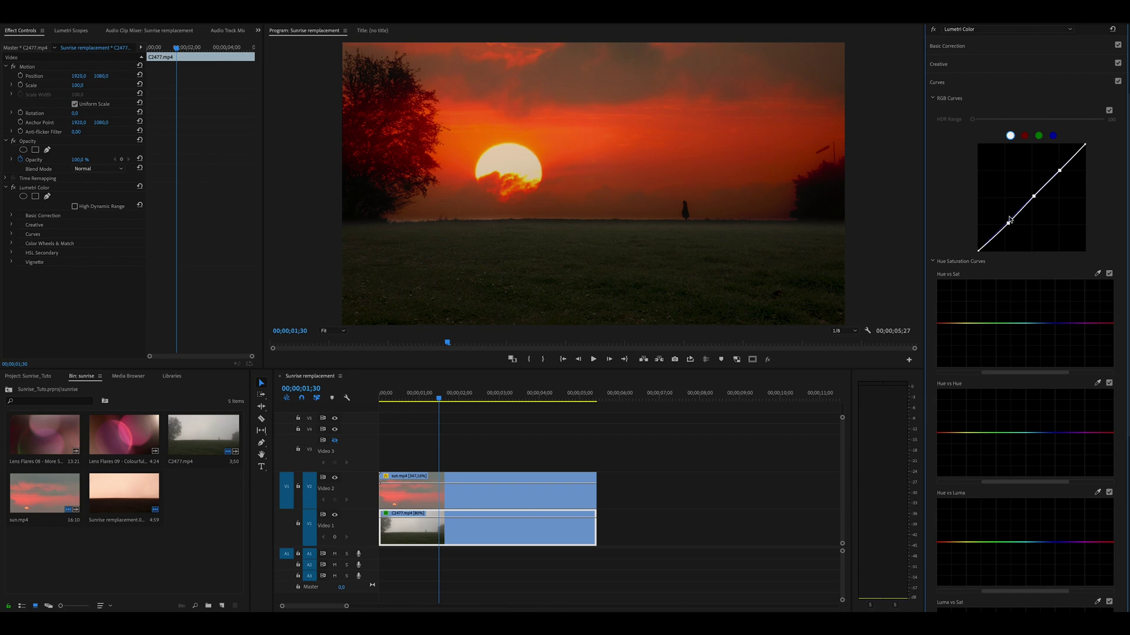
- Lift the RGB curve highlights, tweak the green and orange hue curves, and tint the midtones
drag(1059, 170, 1056, 168)
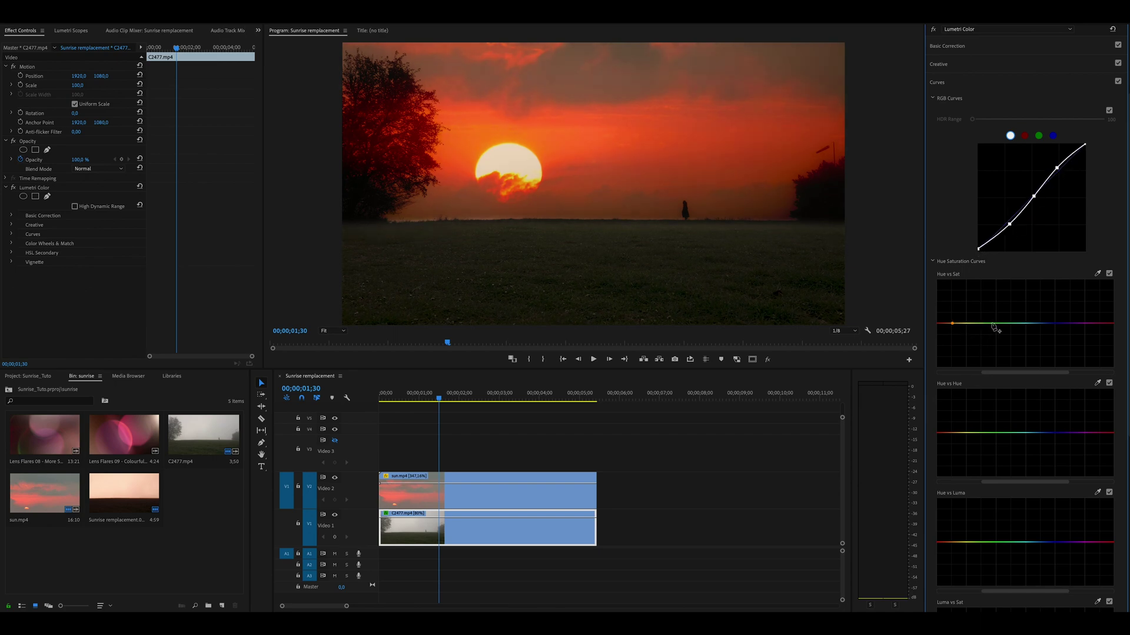
drag(976, 324, 975, 341)
drag(982, 428, 981, 420)
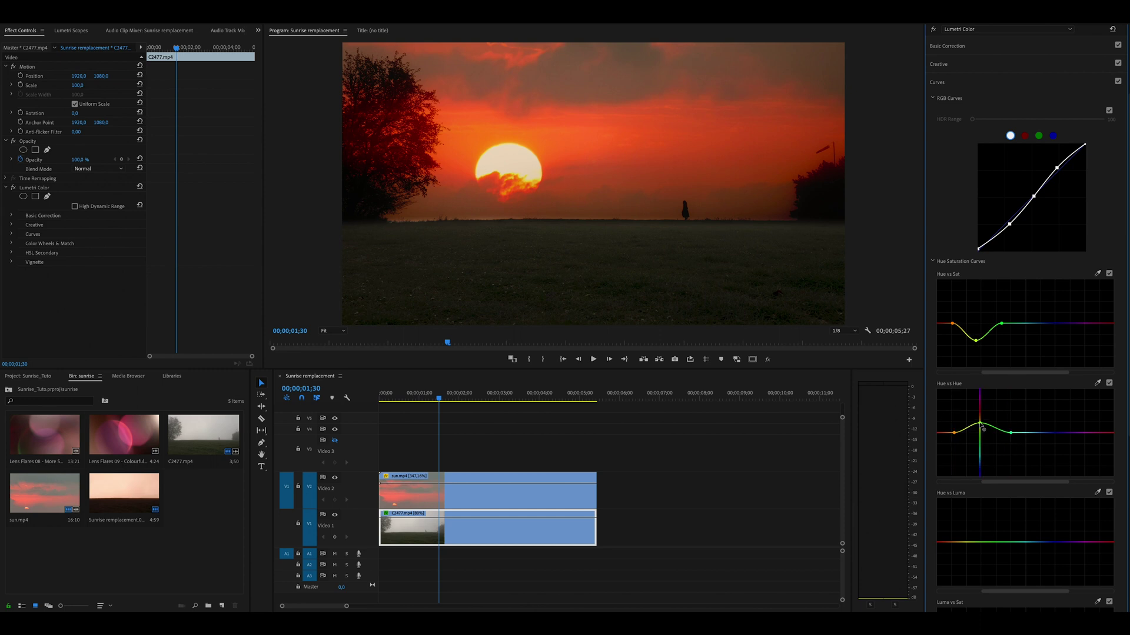
drag(953, 432, 956, 427)
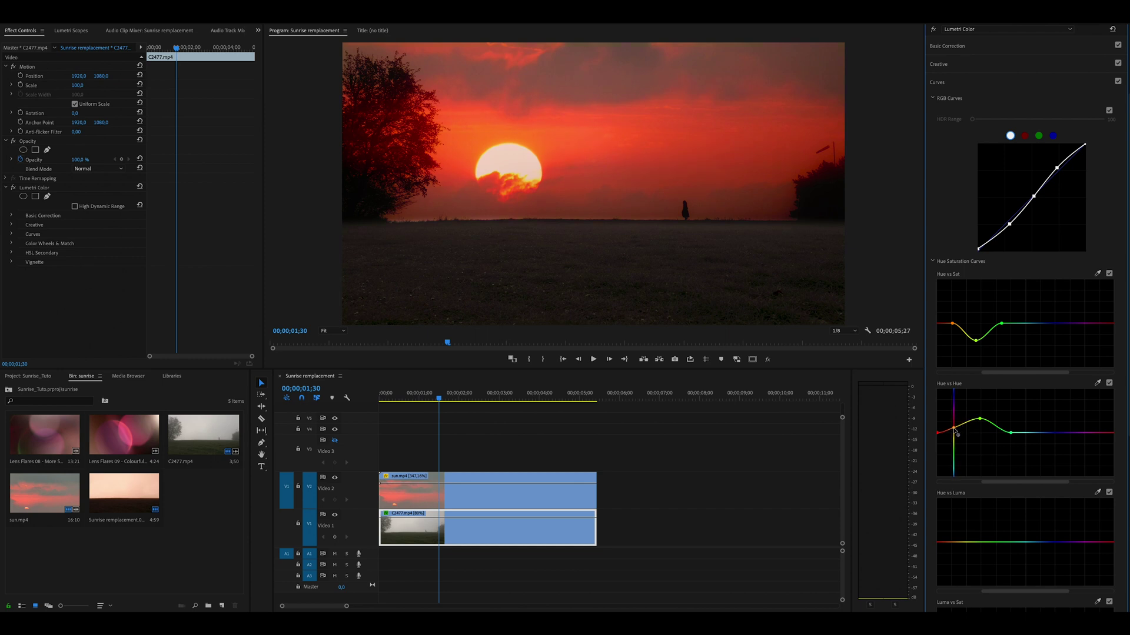
click(980, 421)
scroll(1004, 449, down, 3)
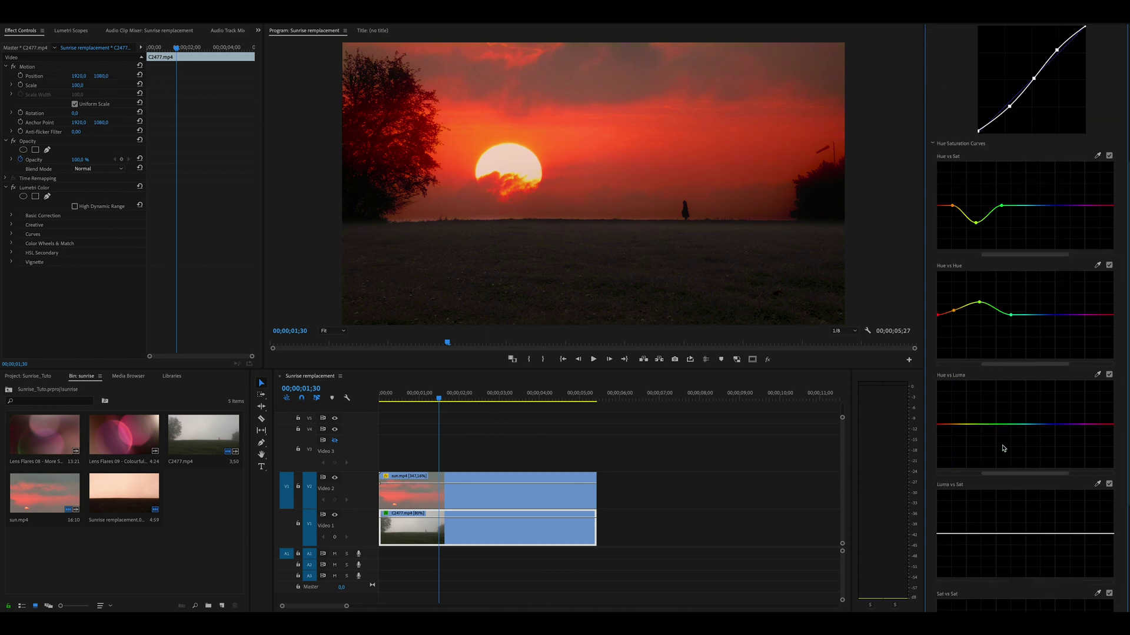
scroll(1004, 449, down, 3)
scroll(1004, 465, down, 3)
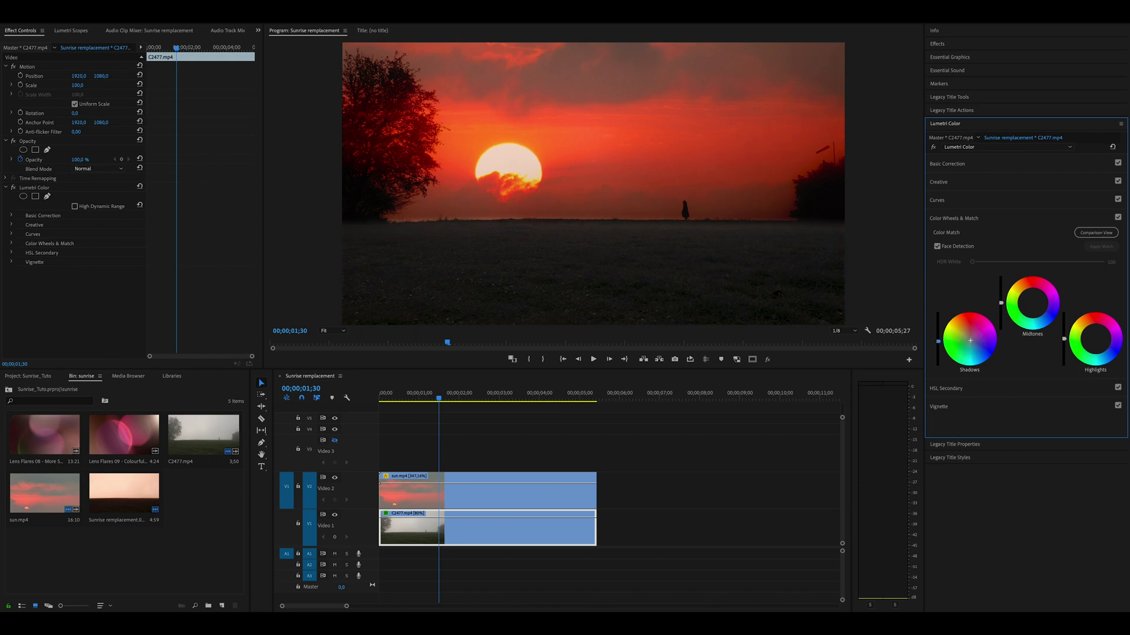
drag(1034, 305, 1030, 295)
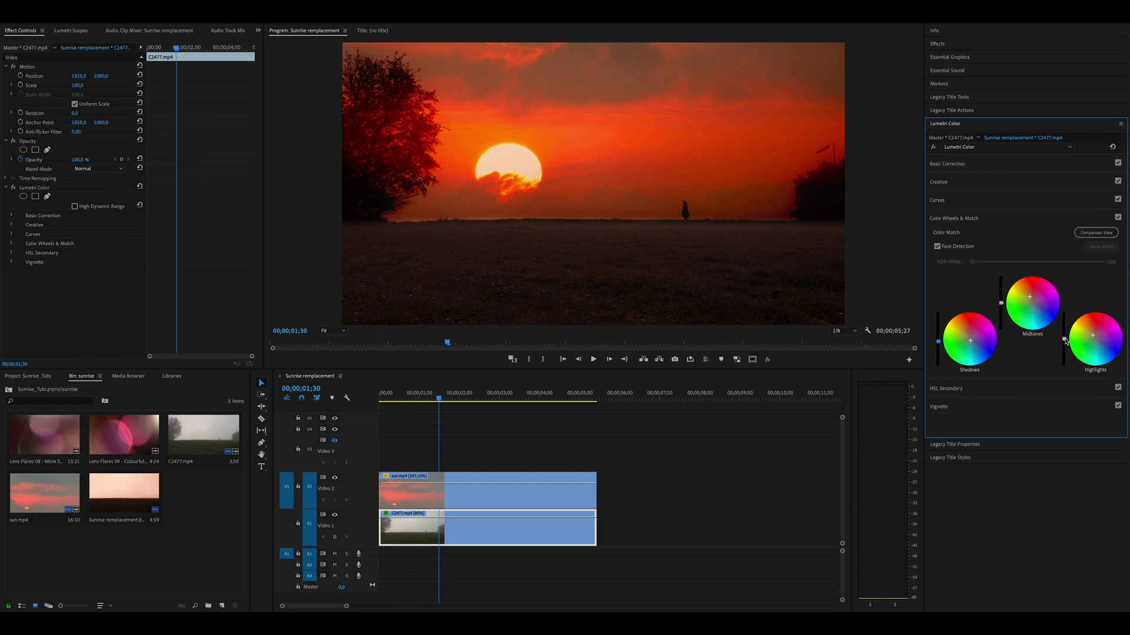
- Hide the sun track and export the current frame as a TIFF still
click(482, 535)
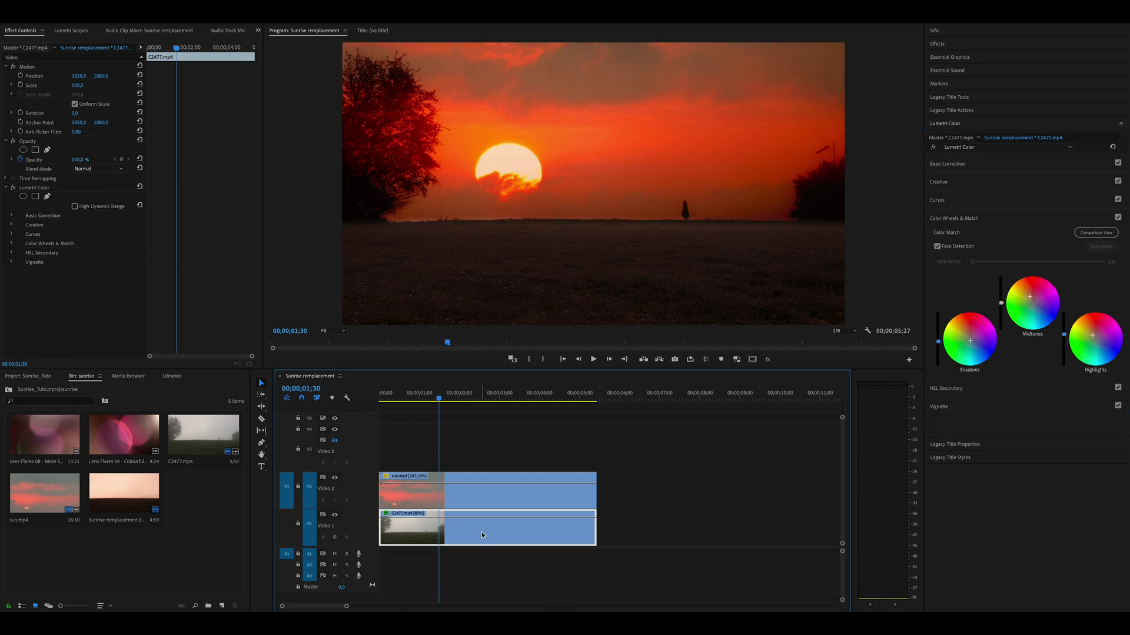
click(336, 479)
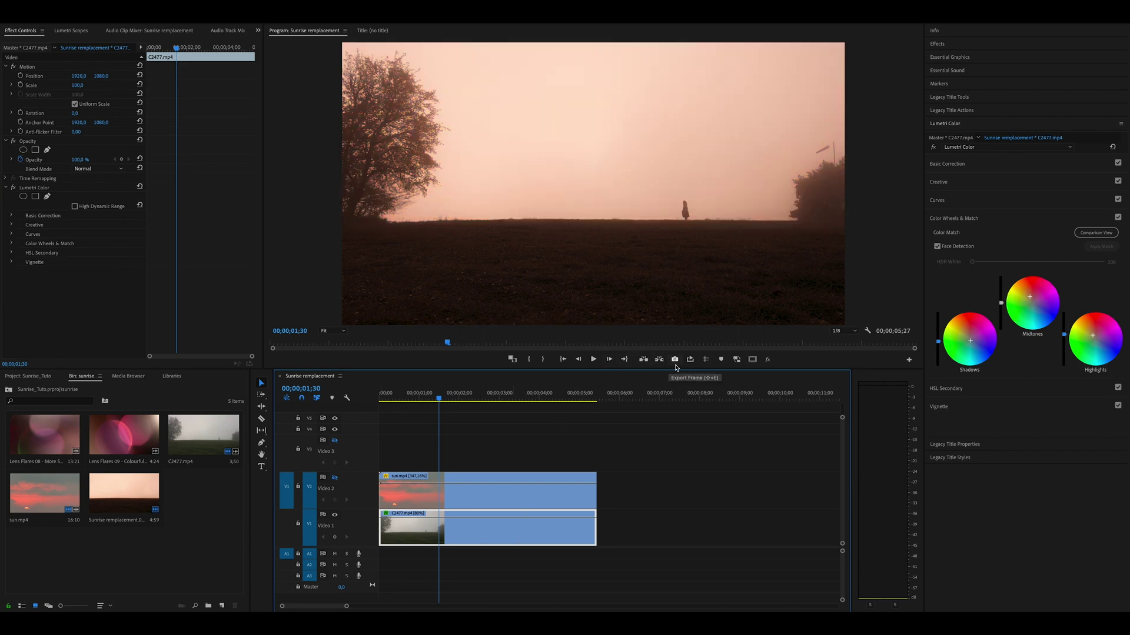
click(675, 361)
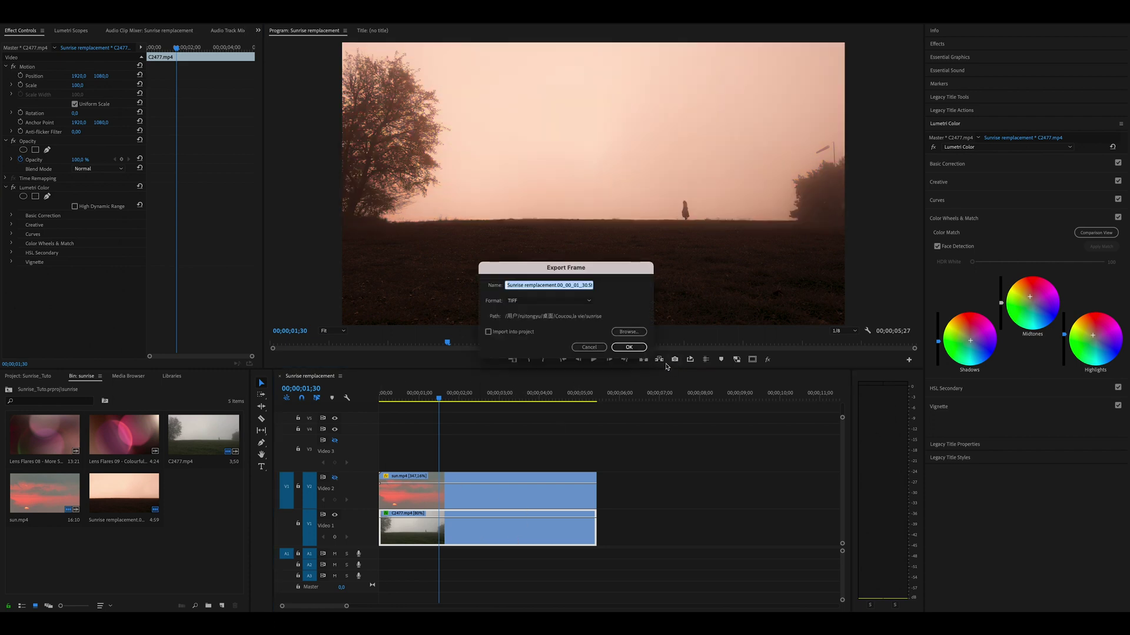
click(628, 347)
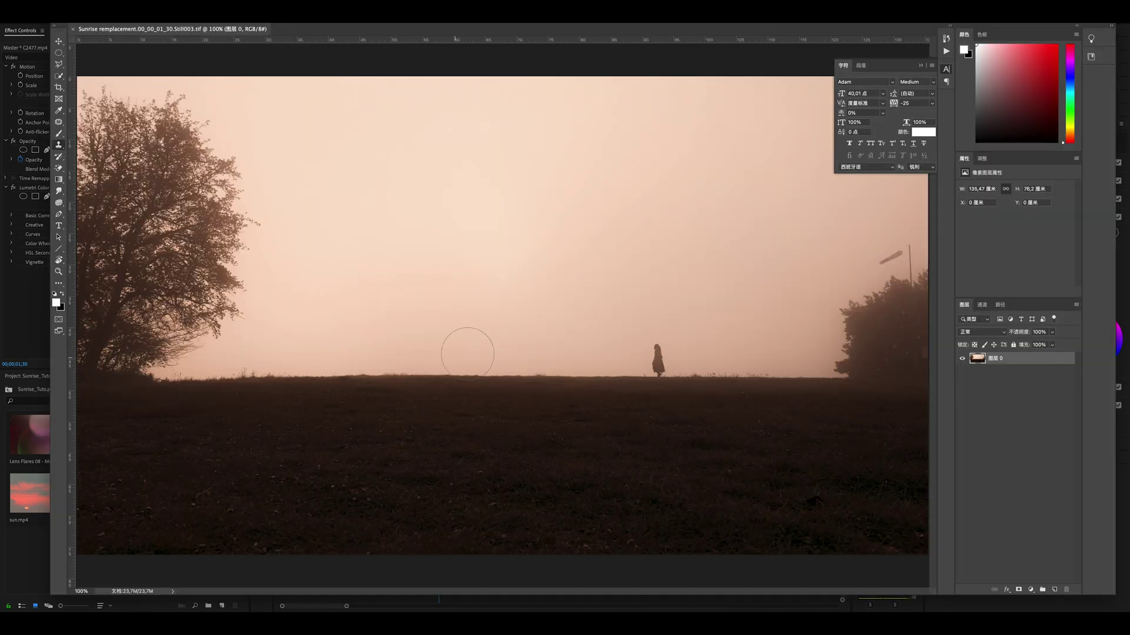
- Patch out the left tree, right bush and walking figure with surrounding fog
scroll(473, 348, down, 3)
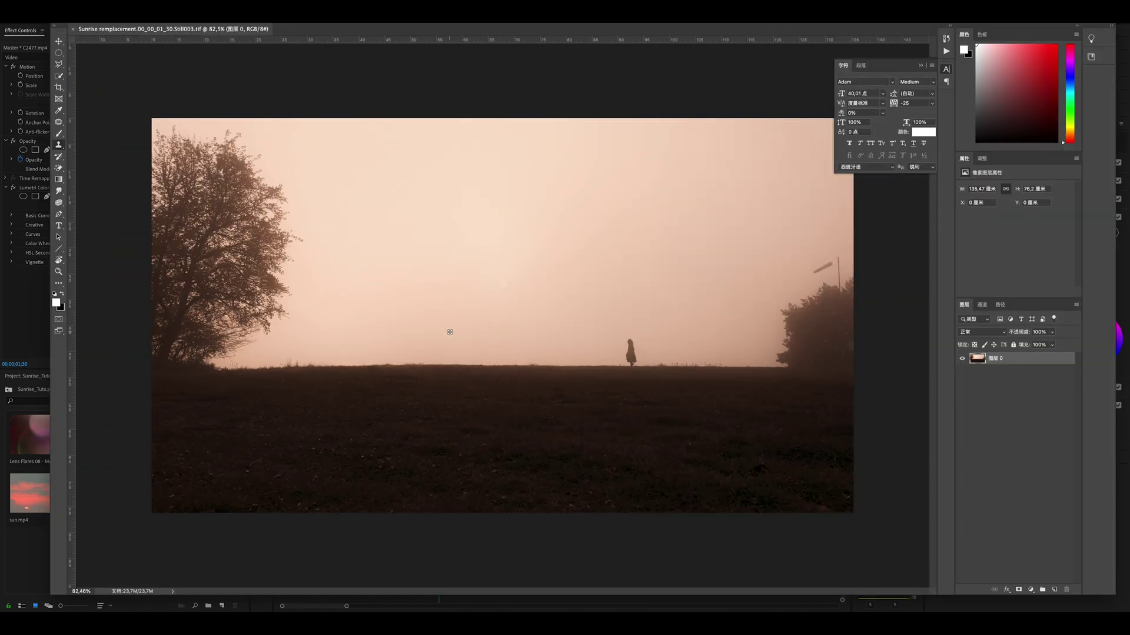
scroll(449, 332, down, 1)
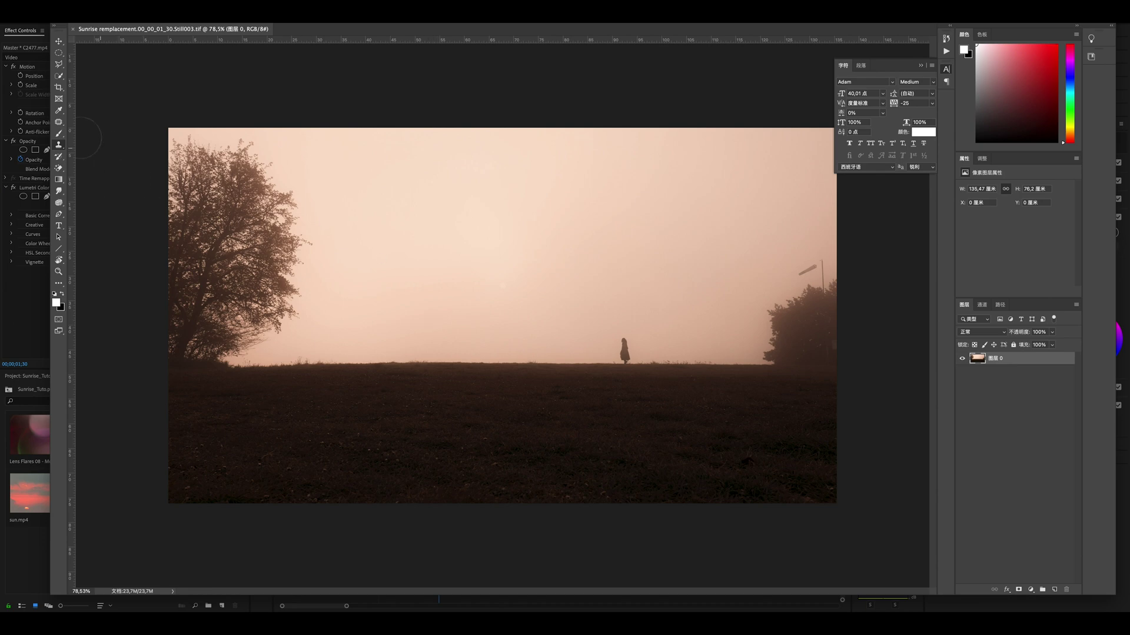
click(58, 123)
drag(215, 136, 215, 142)
drag(249, 257, 479, 257)
mouse_move(749, 262)
mouse_down()
mouse_move(885, 328)
mouse_move(747, 262)
mouse_up()
drag(794, 312, 630, 235)
drag(618, 335, 620, 337)
drag(623, 347, 538, 270)
- Clone-stamp fog over the leftover dark patches and smooth the haze along the horizon
key(s)
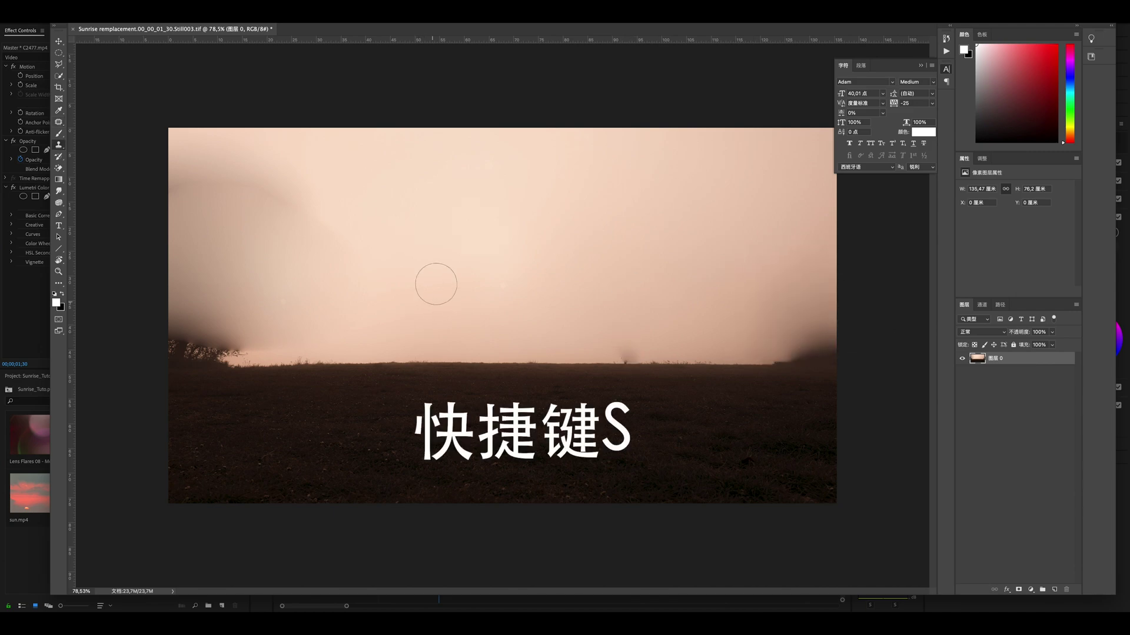
key(bracketright)
key(bracketright)
key(bracketright)
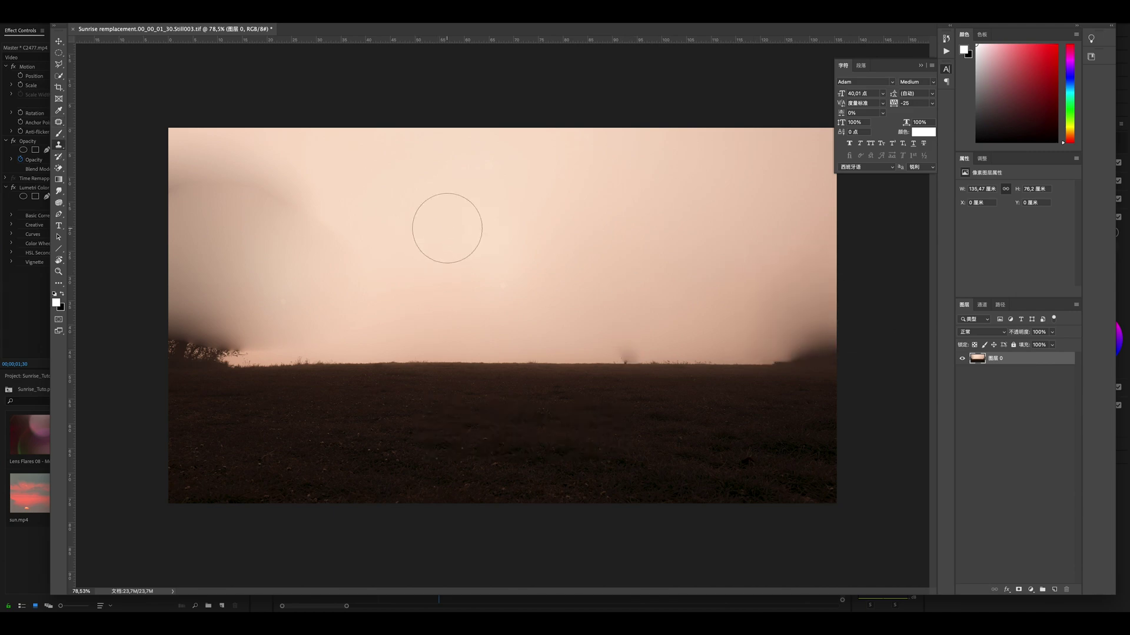
key(bracketright)
key(bracketright)
key(bracketright)
mouse_move(232, 251)
mouse_down()
mouse_move(252, 295)
mouse_move(188, 353)
mouse_up()
alt+click(825, 303)
key(bracketleft)
key(bracketleft)
key(bracketleft)
drag(622, 356, 635, 362)
drag(818, 356, 765, 371)
drag(235, 365, 201, 367)
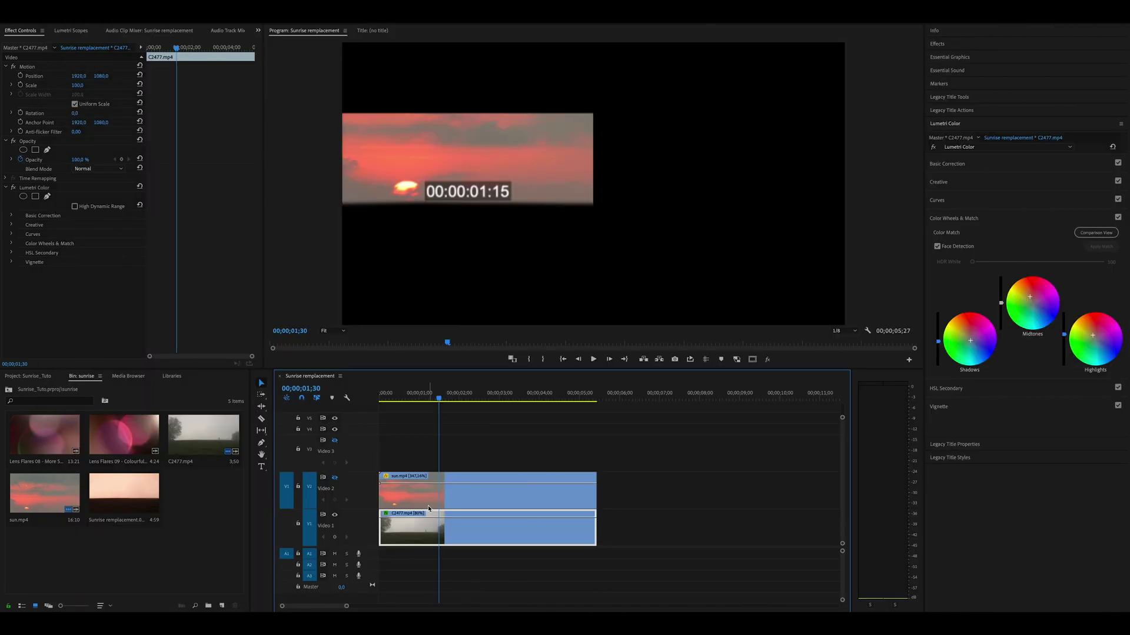
- Place the cleaned still on Video 1 under the clips, extend it to match, and re-enable the field track
click(126, 513)
drag(128, 494, 445, 464)
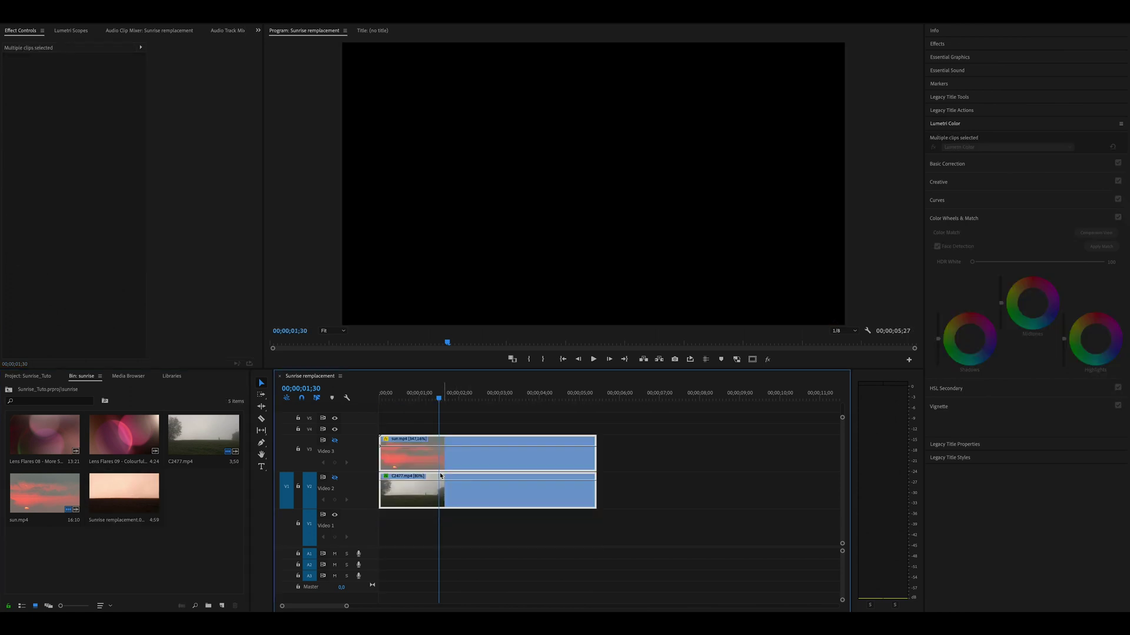
drag(124, 494, 463, 530)
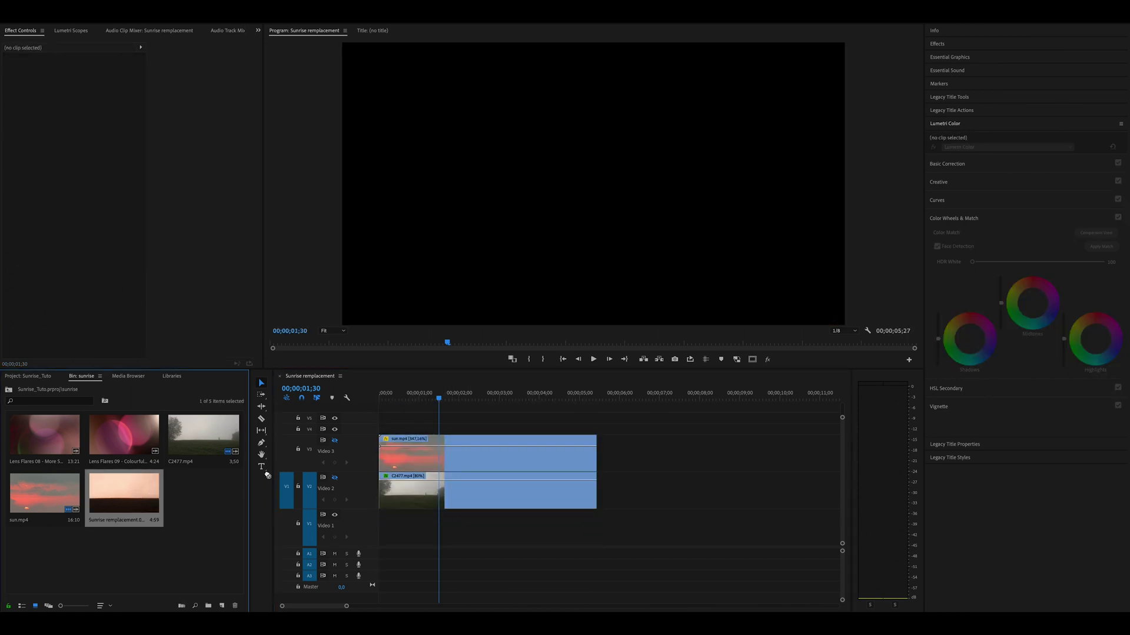
drag(578, 528, 596, 527)
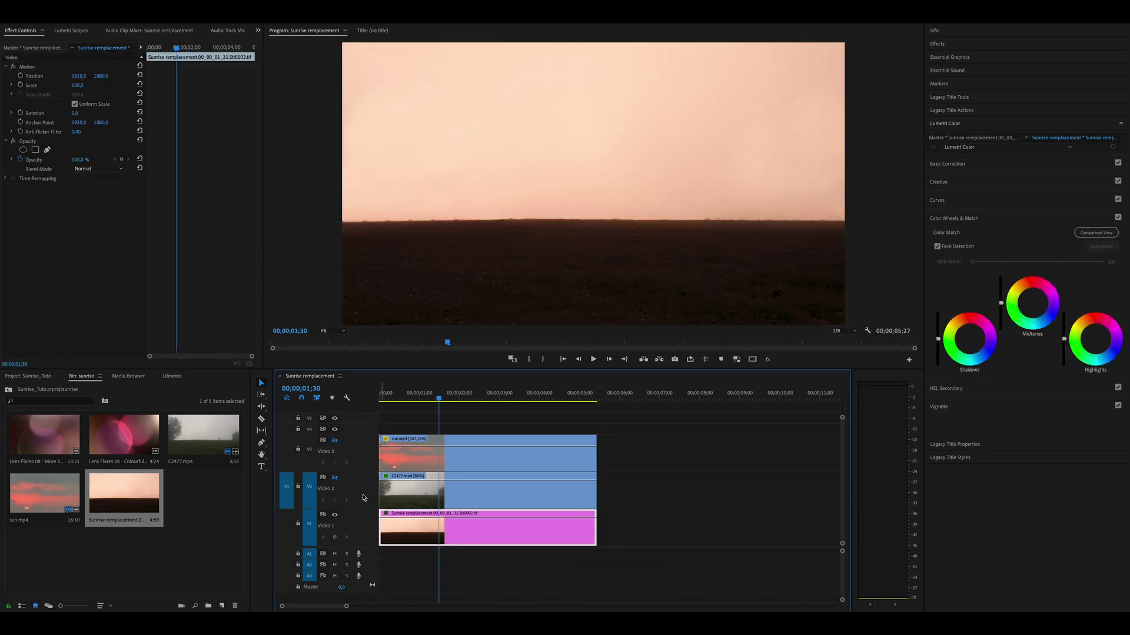
click(336, 479)
click(450, 492)
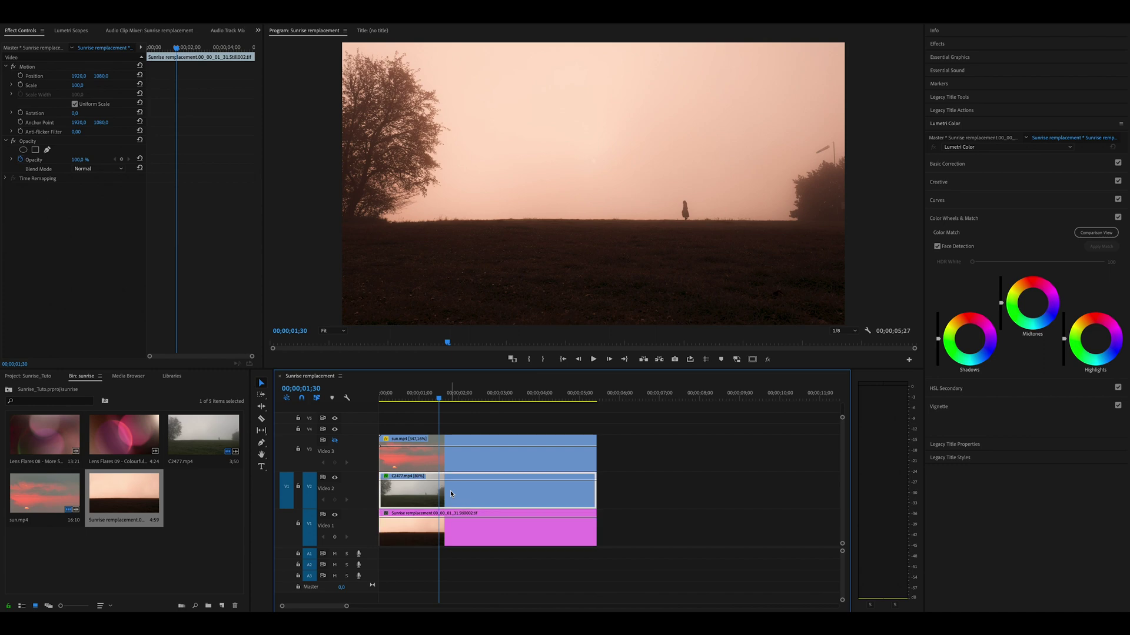
- Give the field clip a wide, flattened ellipse mask around the walking figure, feathered to 206
click(23, 151)
click(23, 150)
drag(603, 195, 686, 204)
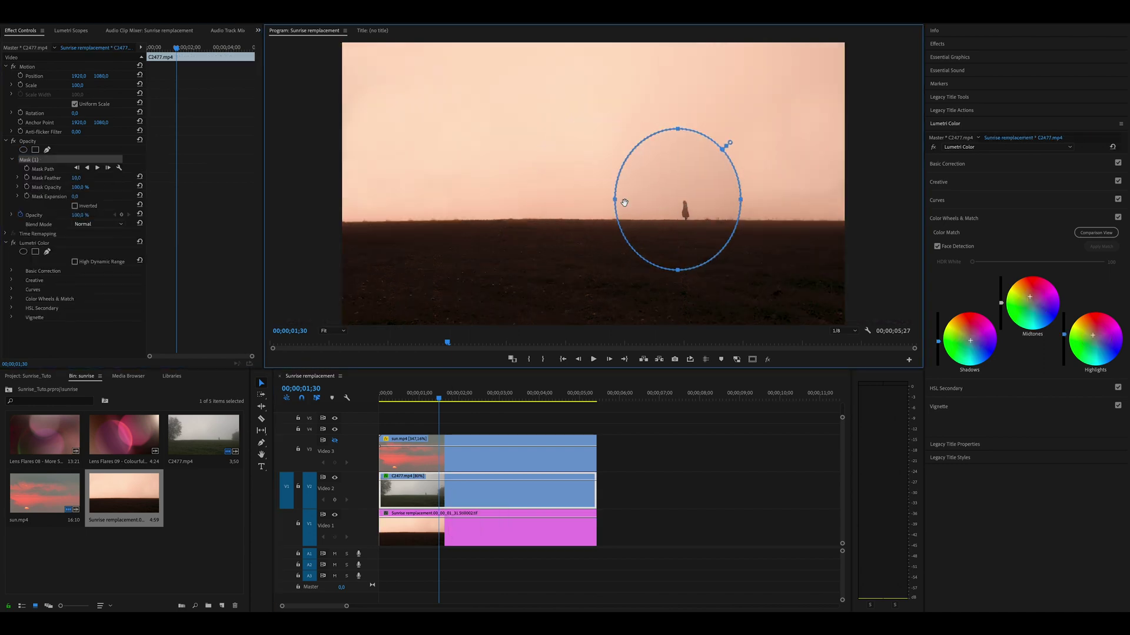
drag(613, 200, 487, 207)
drag(614, 129, 614, 157)
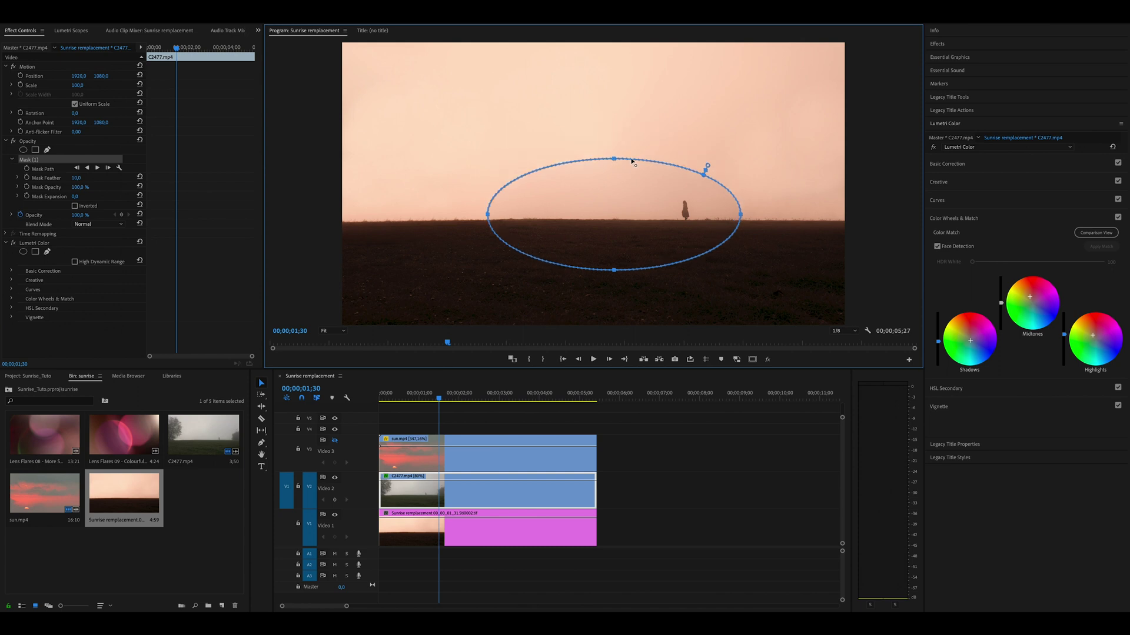
drag(496, 212, 545, 202)
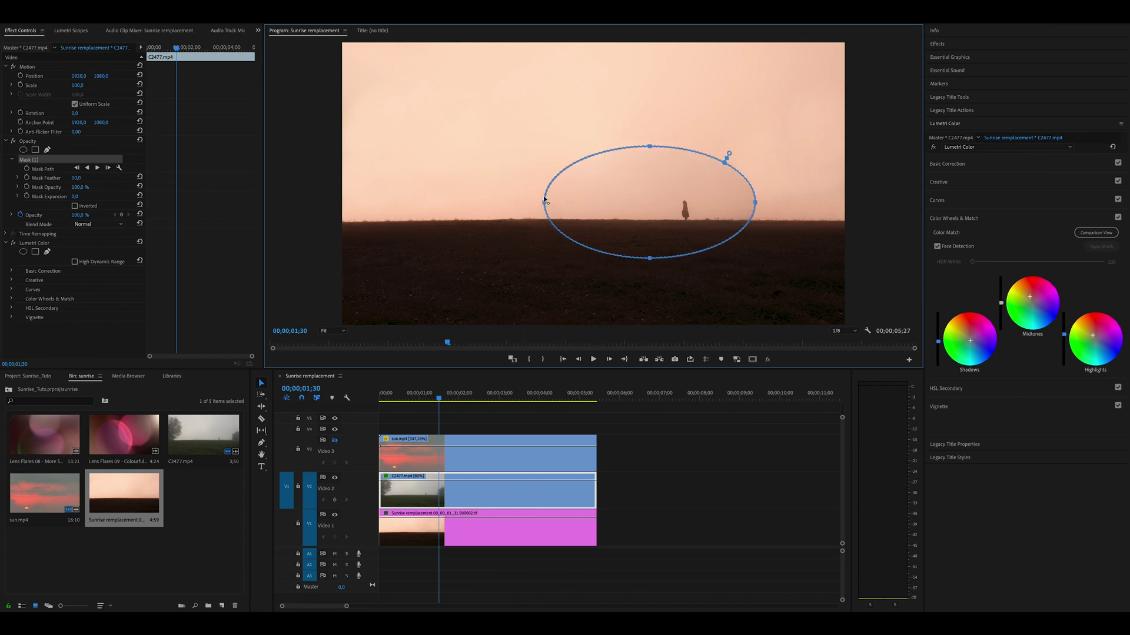
drag(76, 178, 118, 178)
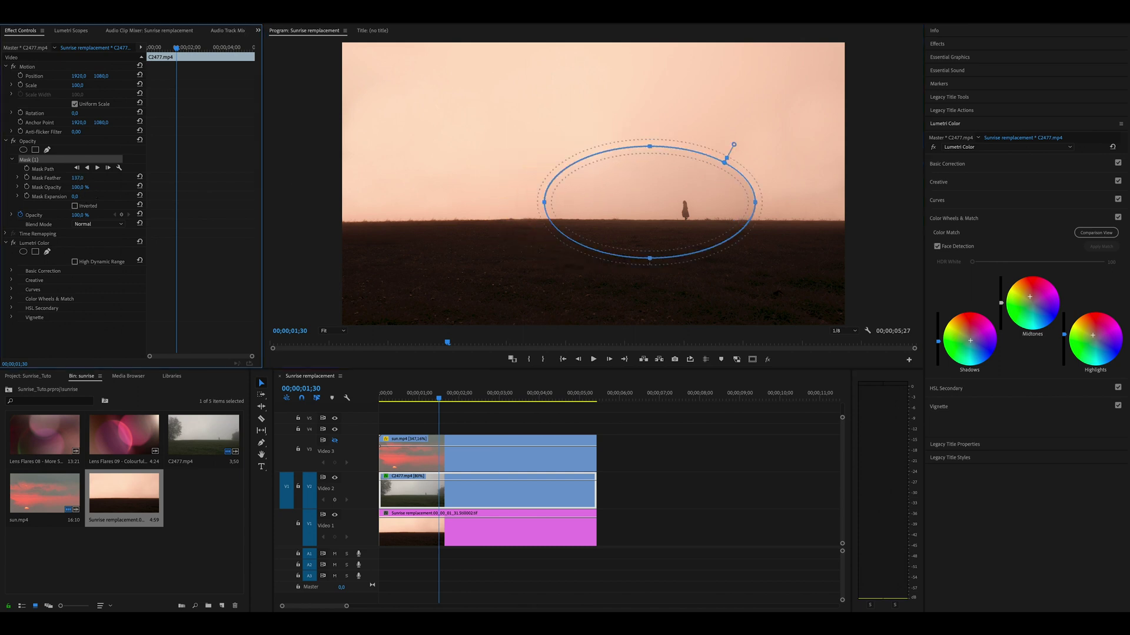
- Play back the composite, toggling Video 1 to check the mask, then re-enable all tracks
click(470, 426)
key(Home)
key(space)
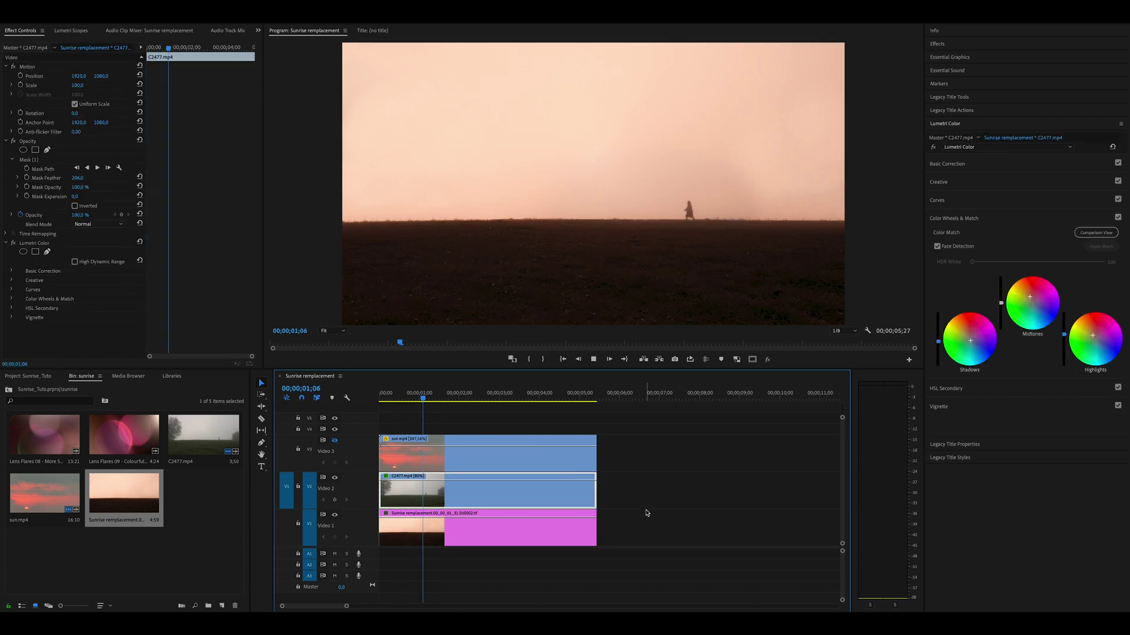
key(space)
click(334, 516)
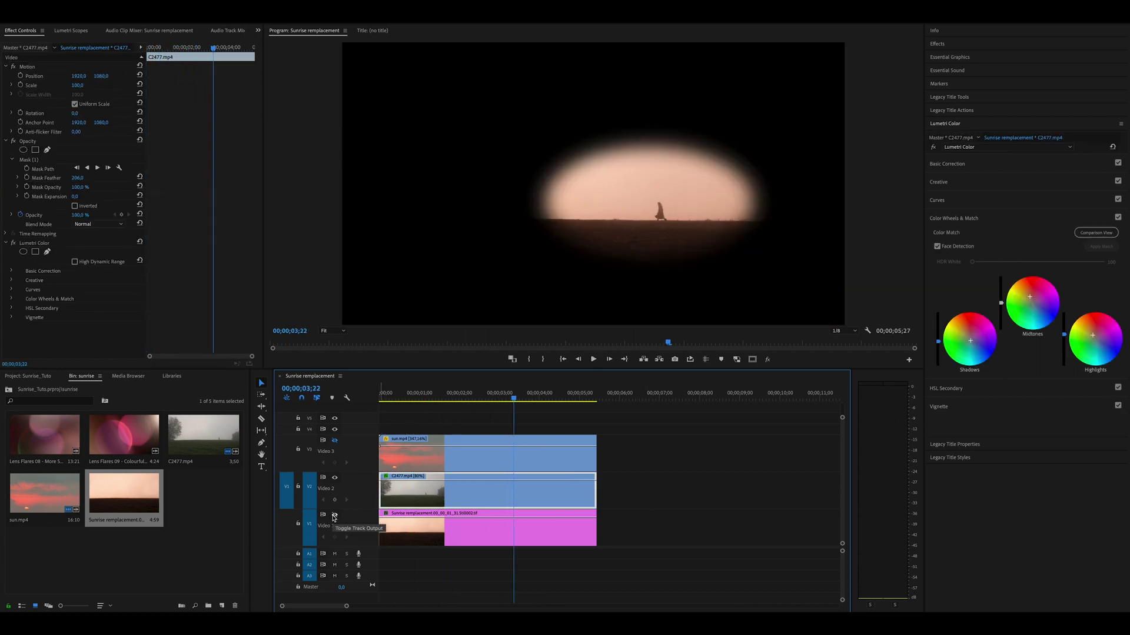
key(space)
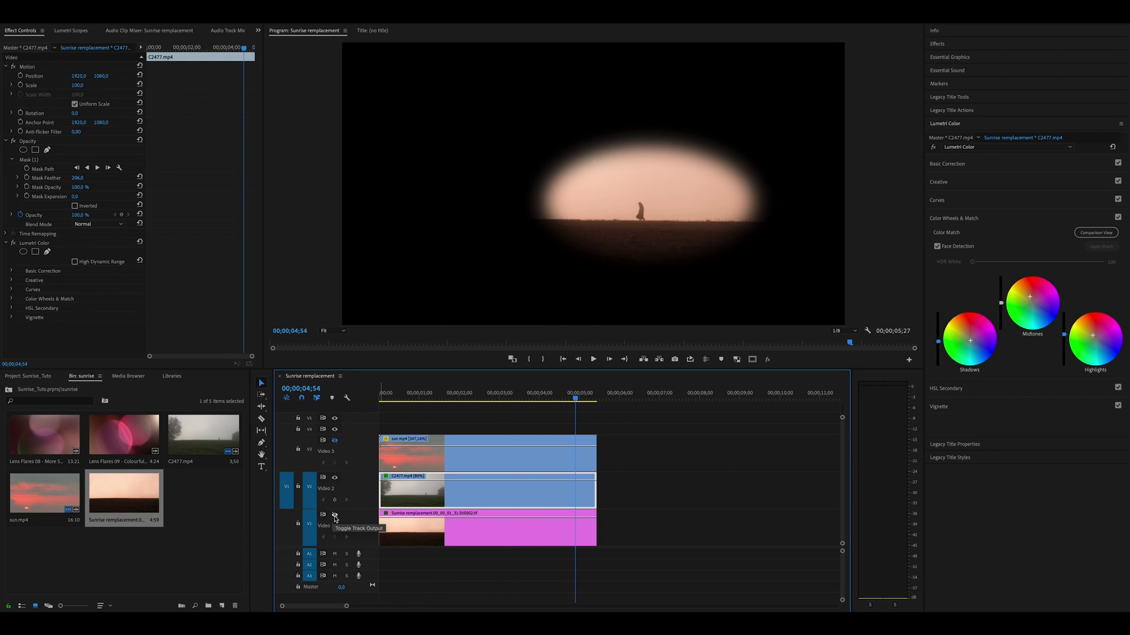
click(334, 516)
click(334, 440)
click(412, 456)
key(Home)
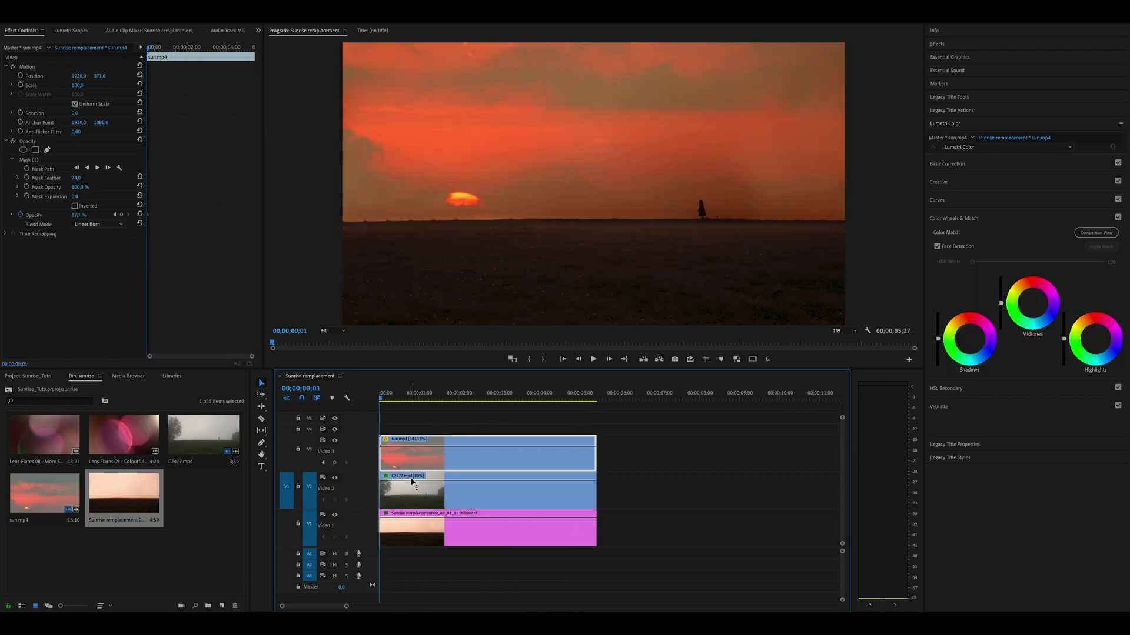
- Nest the fog clip and clean still into Nested Sequence 03
key(space)
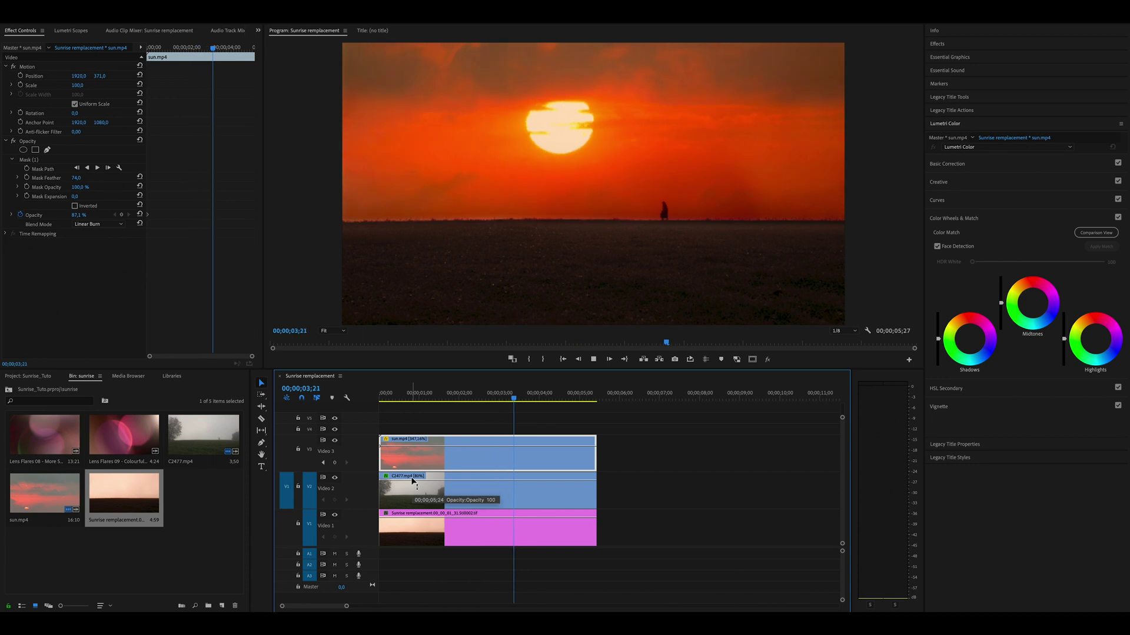
right_click(500, 493)
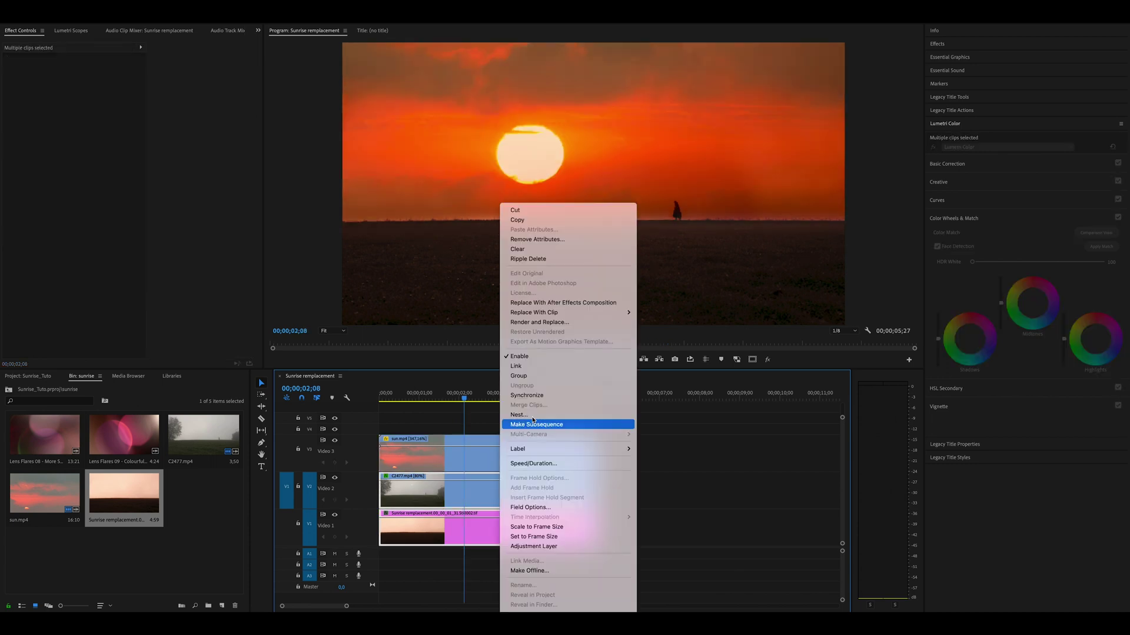
click(527, 416)
click(585, 324)
- Move sun.mp4 down to Video 2 and bring up its Lumetri Color settings
click(504, 520)
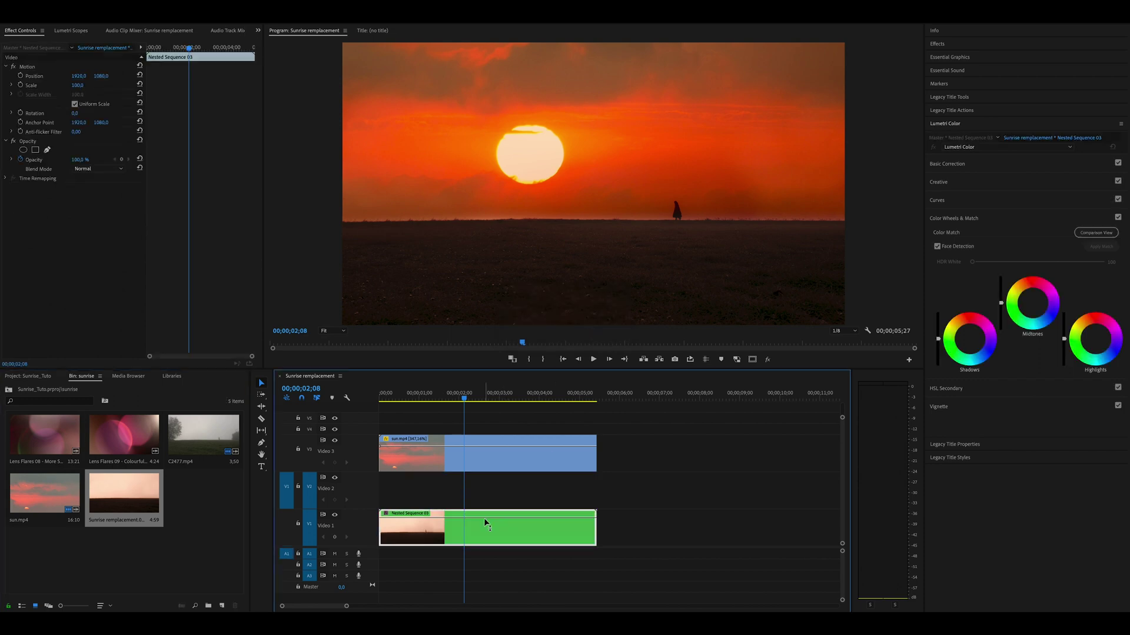
drag(500, 453, 500, 491)
click(413, 393)
click(987, 184)
click(975, 165)
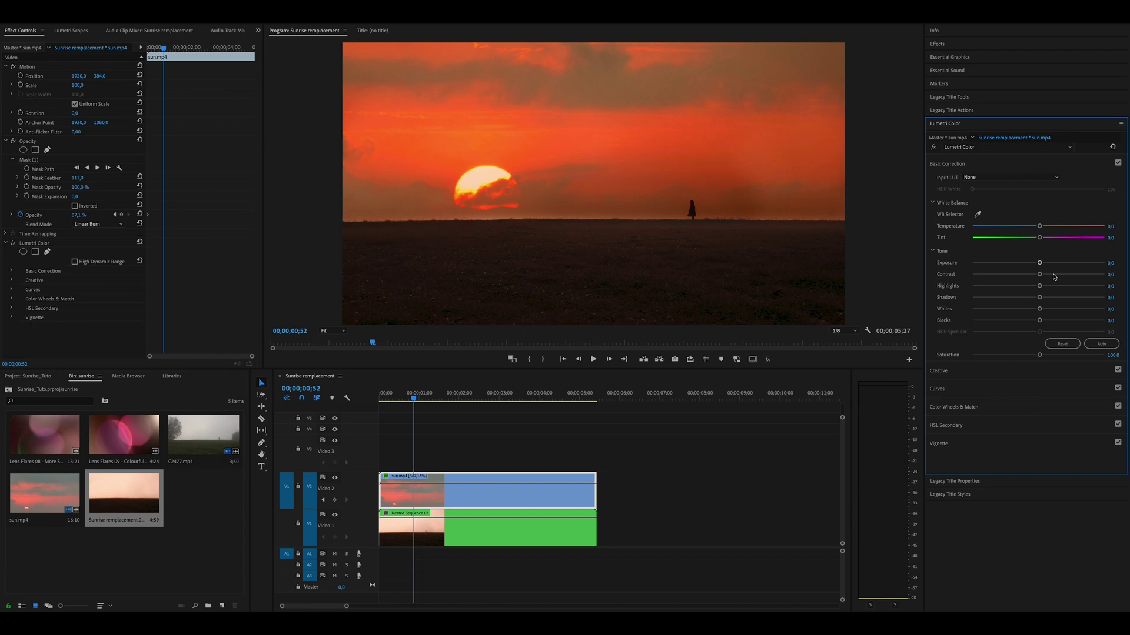
- Raise contrast, set Highlights -17.1, Shadows -35.1, Whites -19.7, and shift the oranges toward red in Hue vs Hue
drag(1061, 274, 1015, 298)
click(1025, 308)
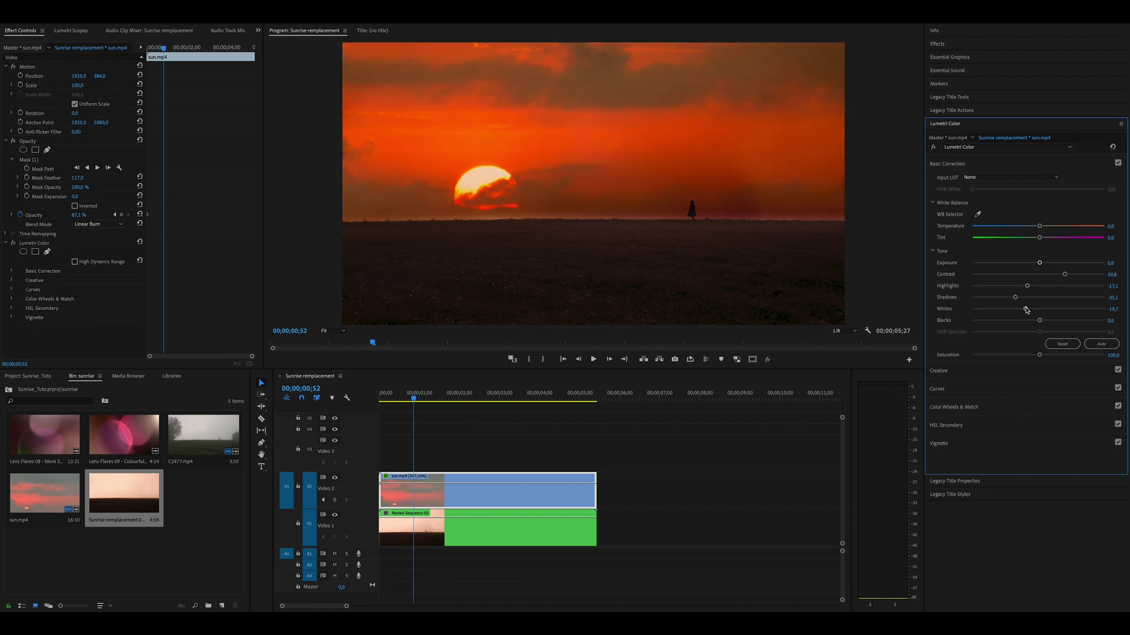
click(974, 391)
scroll(994, 396, down, 4)
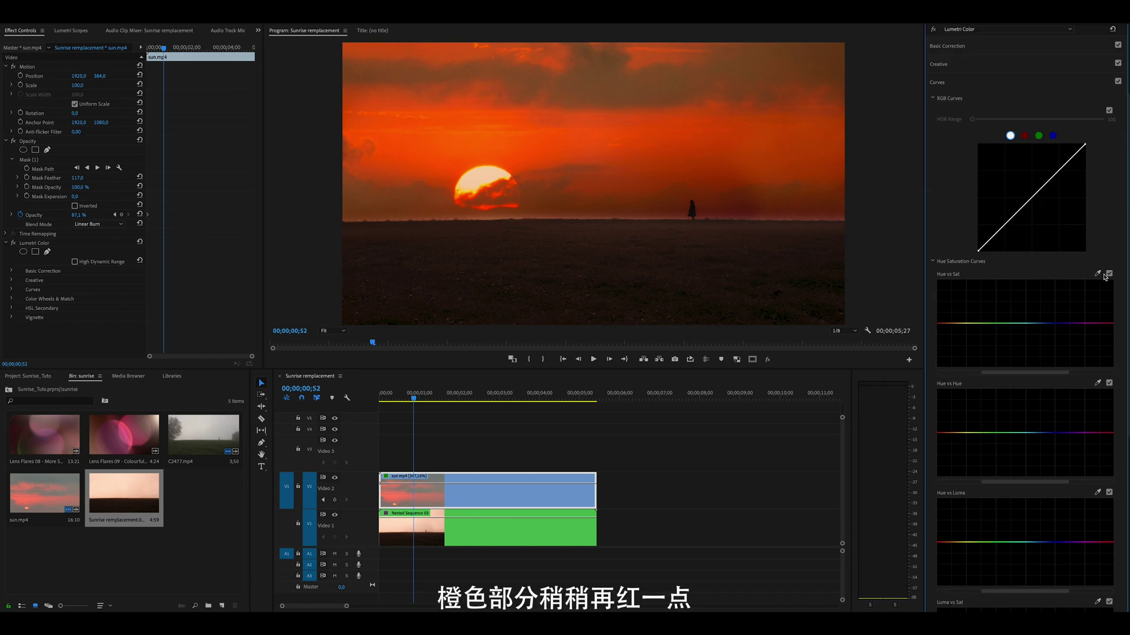
click(1097, 383)
drag(942, 436, 941, 433)
- Lower Creative Saturation to about 81, then toggle the sun.mp4 grade on and off to compare
click(939, 182)
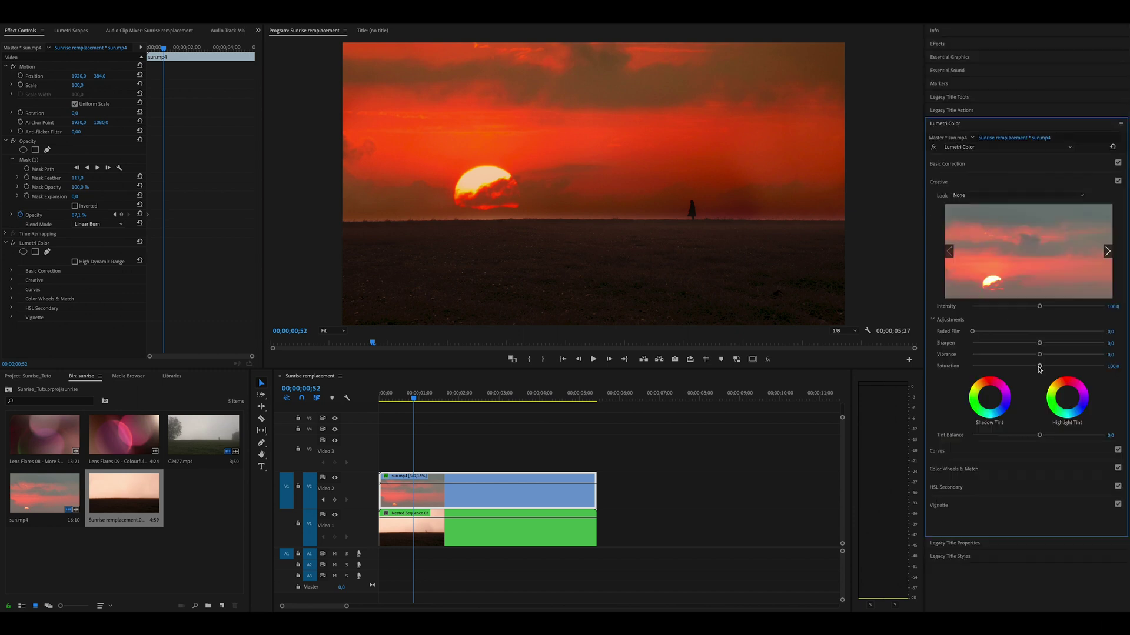
click(1020, 367)
drag(1024, 368, 1025, 369)
click(993, 471)
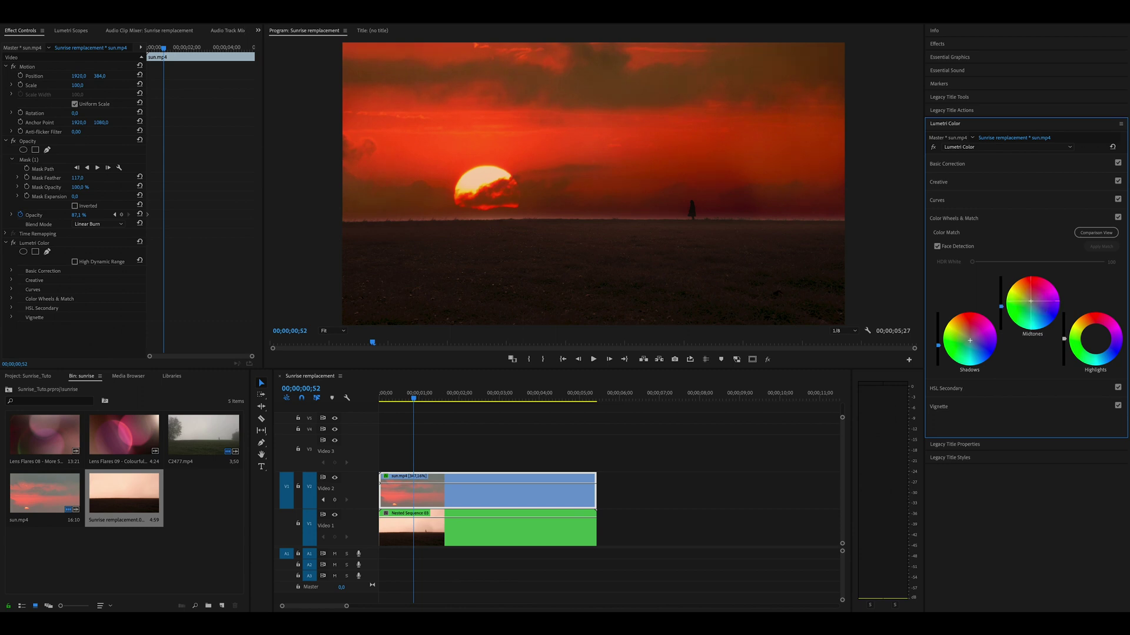
click(934, 148)
click(934, 148)
click(934, 149)
click(934, 149)
click(569, 530)
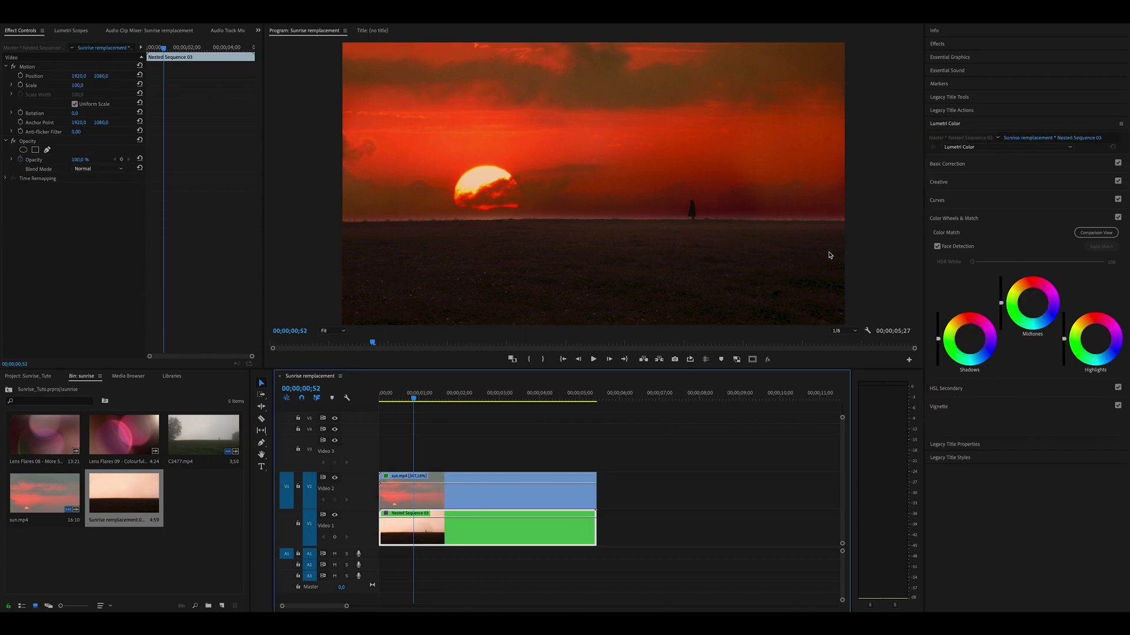
- Warm Nested Sequence 03's temperature and set Highlights to 15.1 and Whites to 7.7 in Basic Correction
click(957, 170)
click(1048, 276)
drag(1039, 227, 1041, 228)
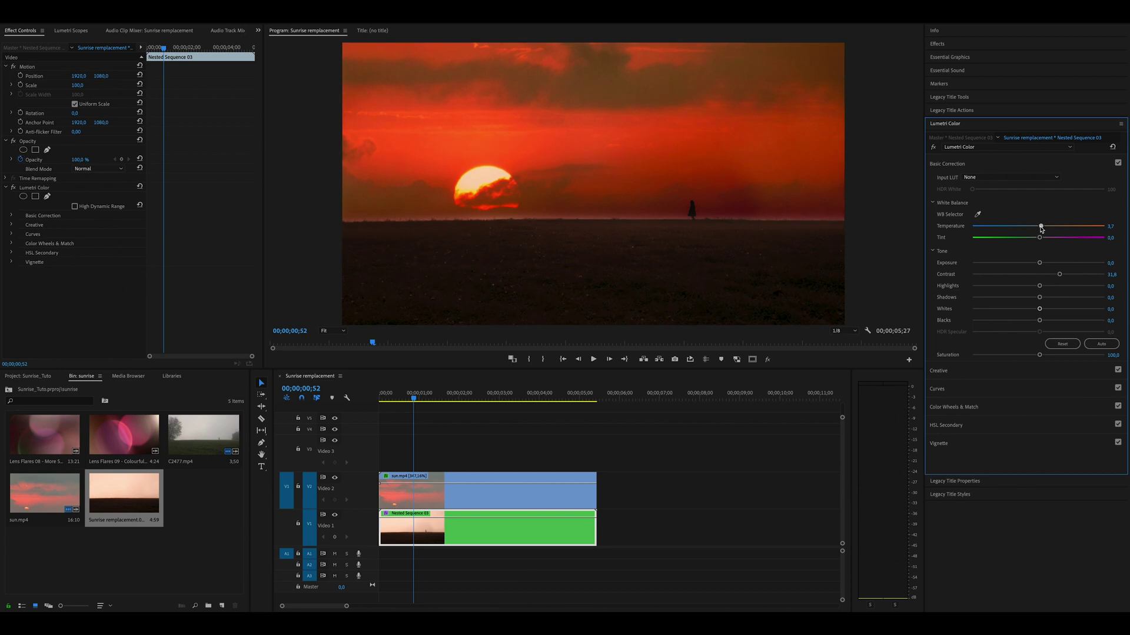
drag(1039, 286, 1048, 287)
click(1049, 310)
drag(1047, 311, 1043, 311)
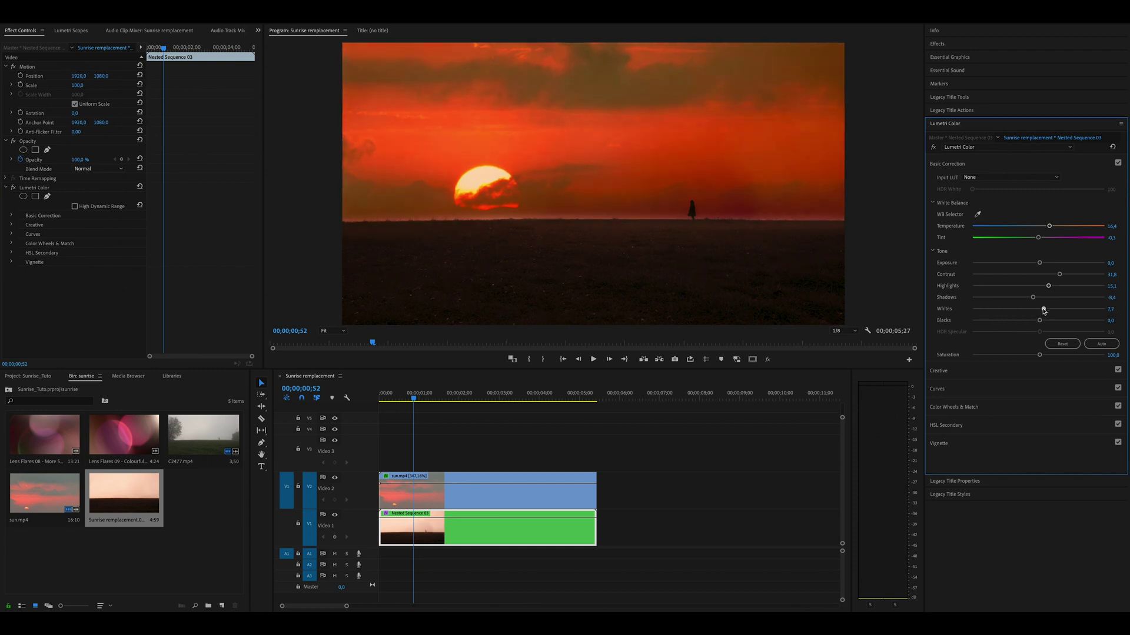
- Toggle the Nested Sequence 03 grade on and off to compare before and after
click(953, 427)
click(958, 219)
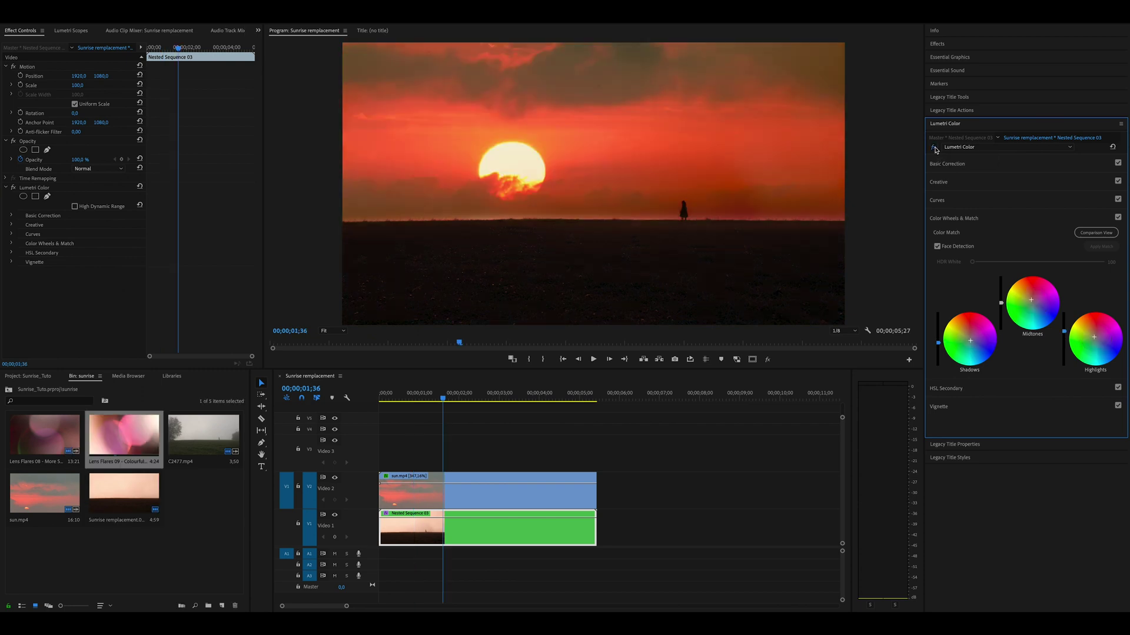
click(935, 148)
click(935, 148)
click(935, 148)
click(934, 148)
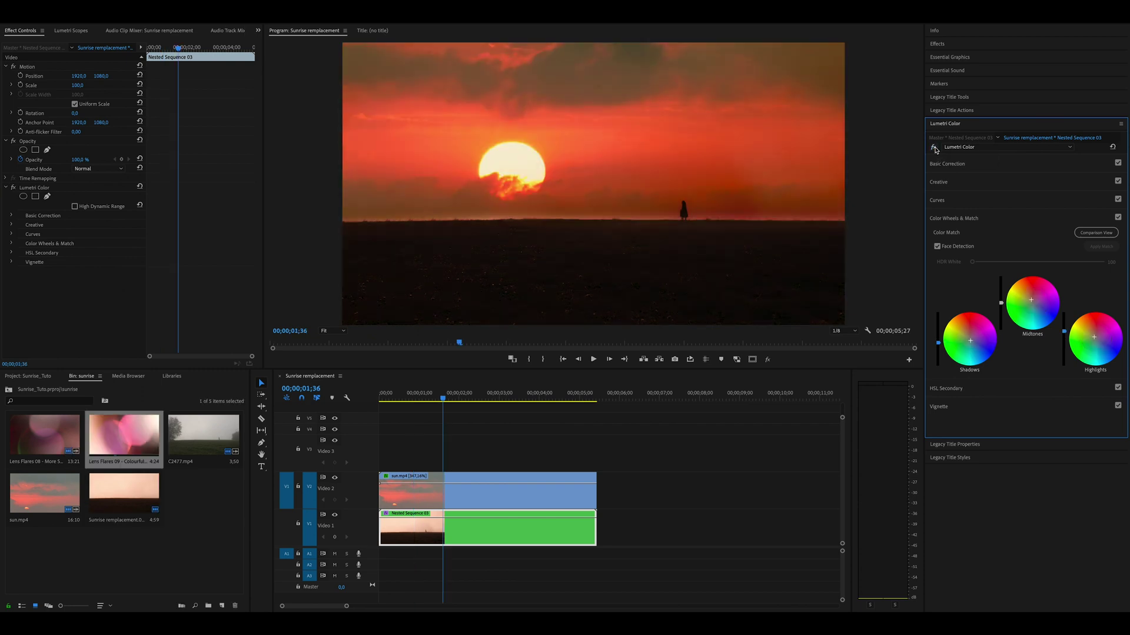
- Preview Lens Flares 08 and set its Scale to 200 in Effect Controls
double_click(54, 442)
mouse_move(118, 343)
mouse_down()
mouse_move(168, 343)
mouse_move(520, 461)
mouse_up()
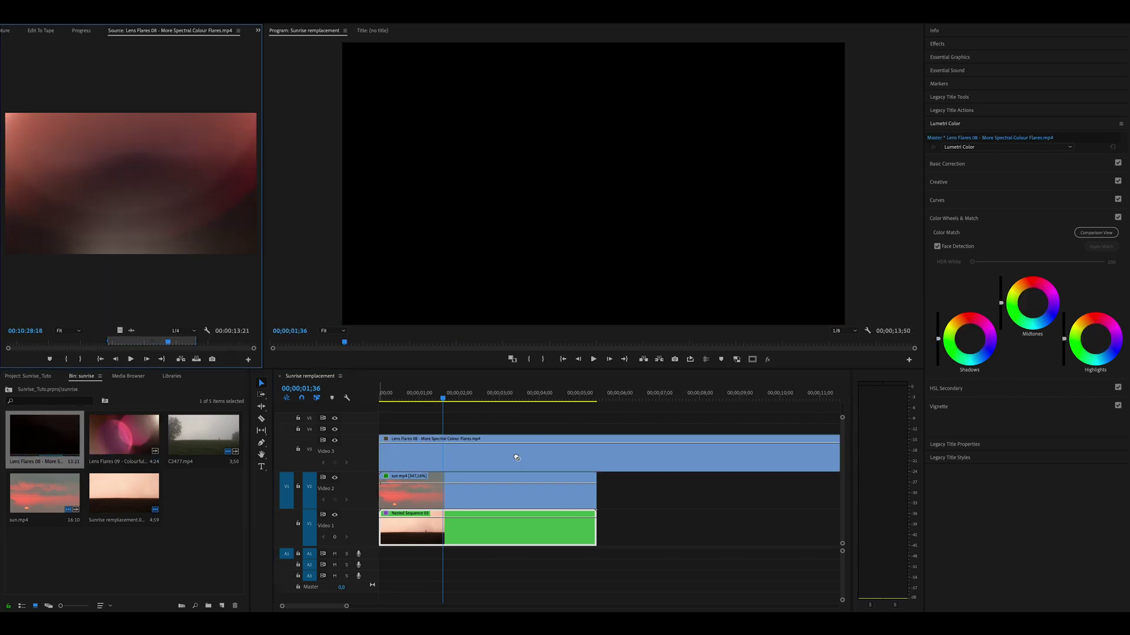
click(257, 30)
click(283, 40)
click(88, 86)
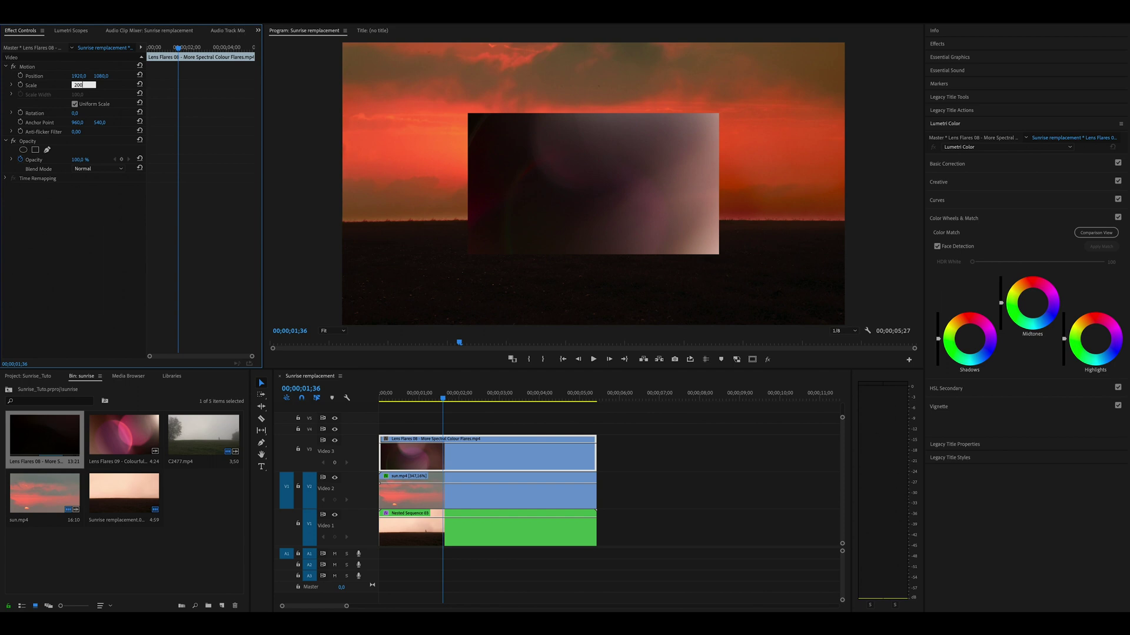
key(Return)
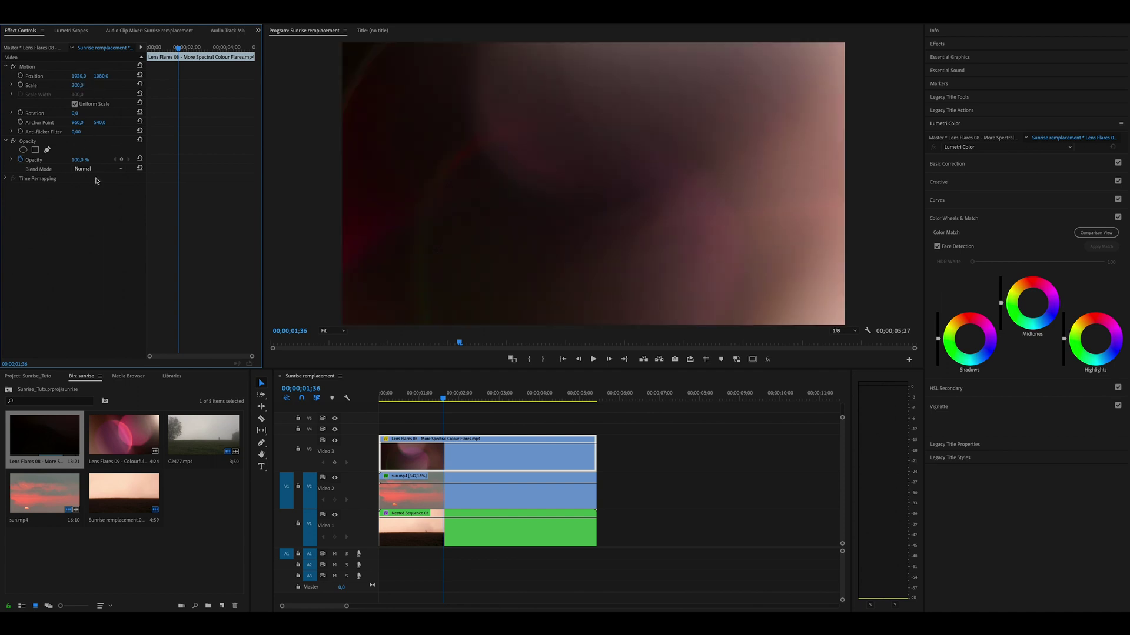
- Blend the Lens Flares 08 clip with Color Dodge at 63.8% opacity
click(99, 169)
click(95, 270)
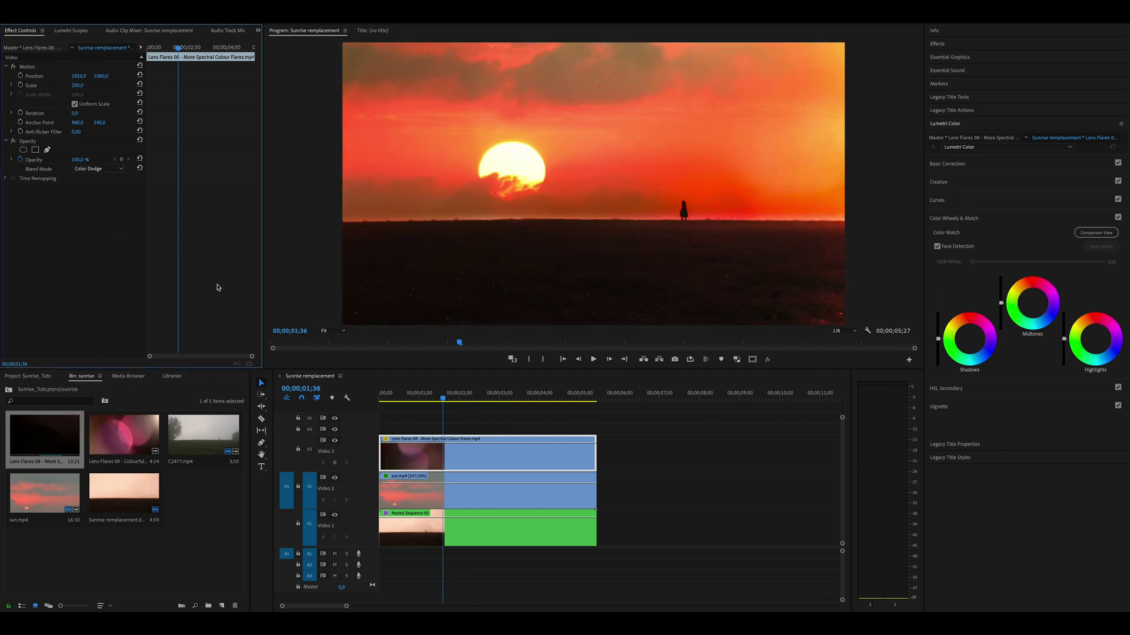
click(433, 453)
drag(433, 451, 466, 458)
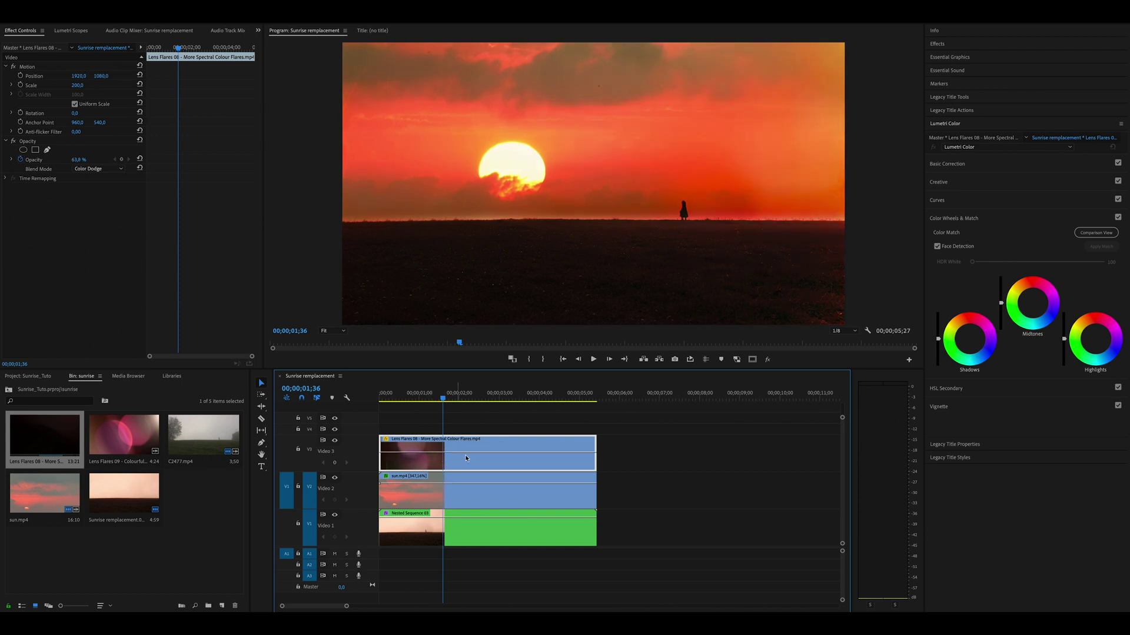
double_click(124, 435)
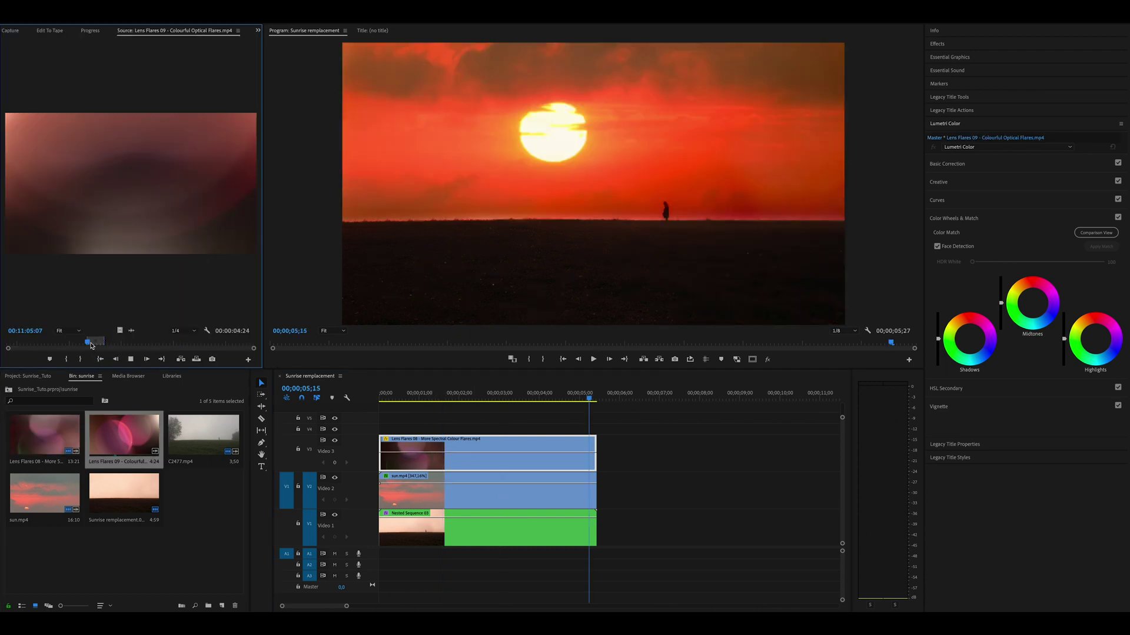
- Place Lens Flares 09 on the top track, trim it to the sequence, and apply Horizontal Flip
drag(89, 343, 100, 343)
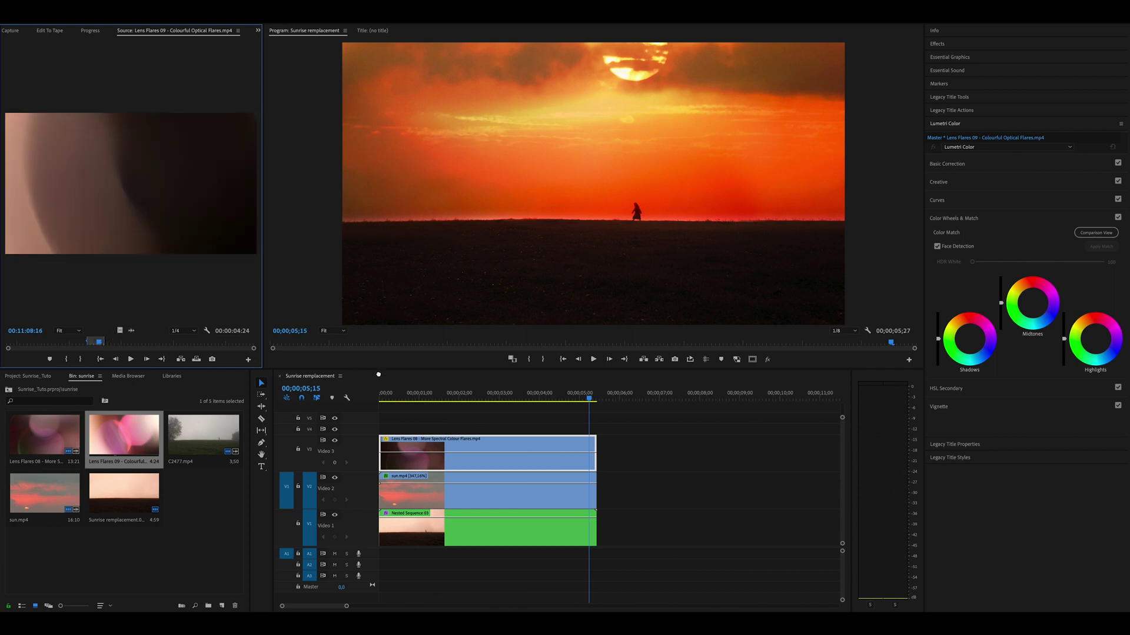
drag(378, 375, 380, 428)
drag(577, 428, 596, 428)
click(938, 44)
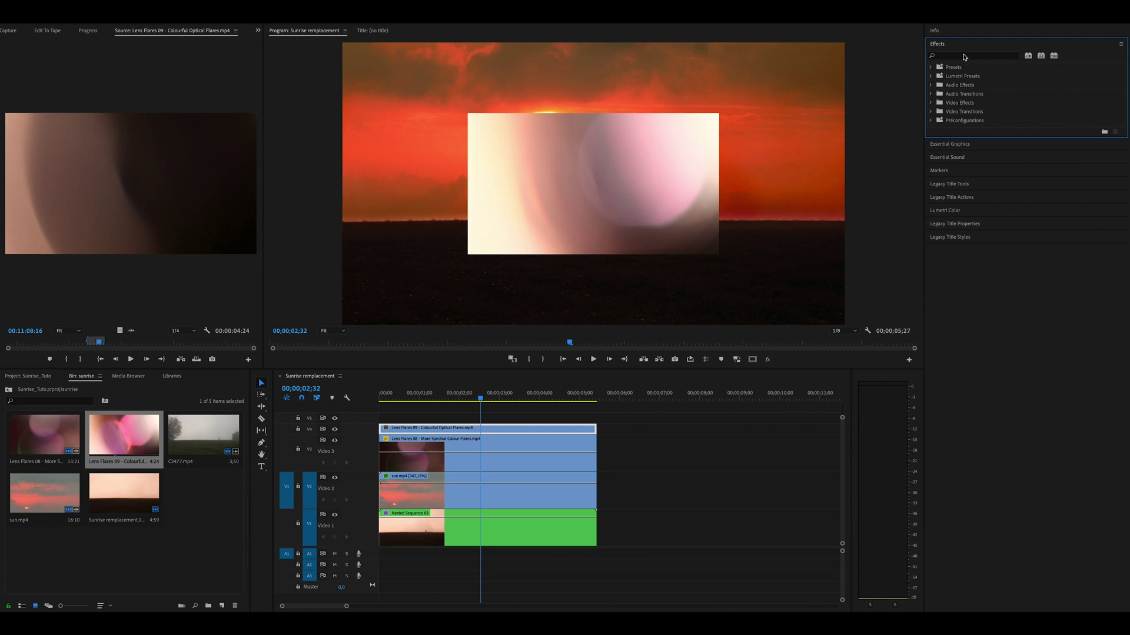
click(964, 56)
text(horizon fli)
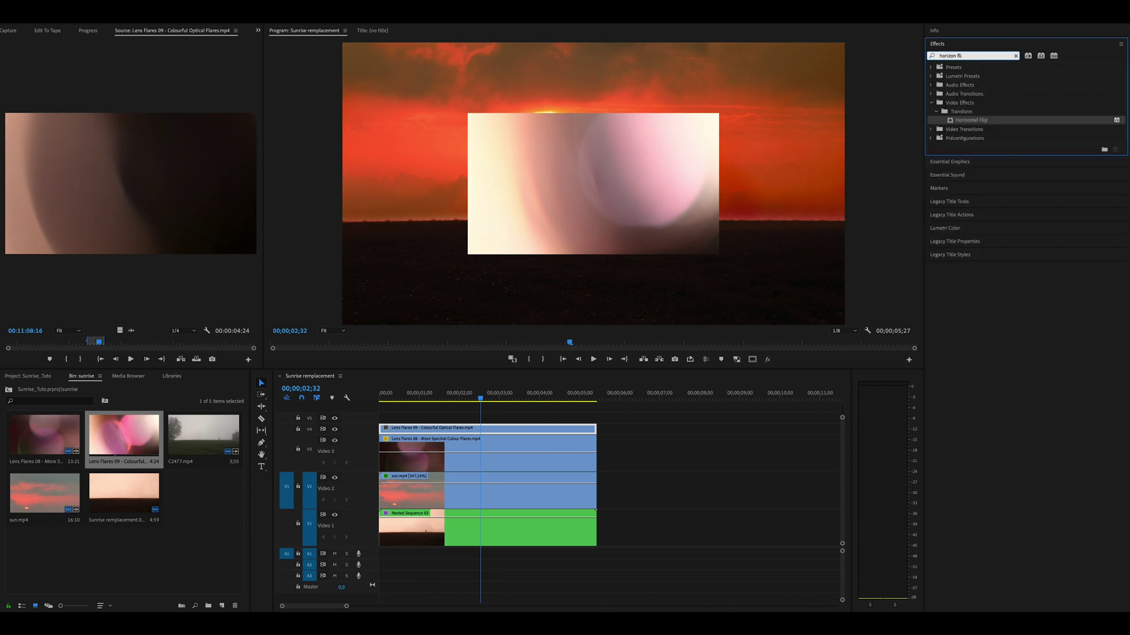
drag(981, 125, 472, 429)
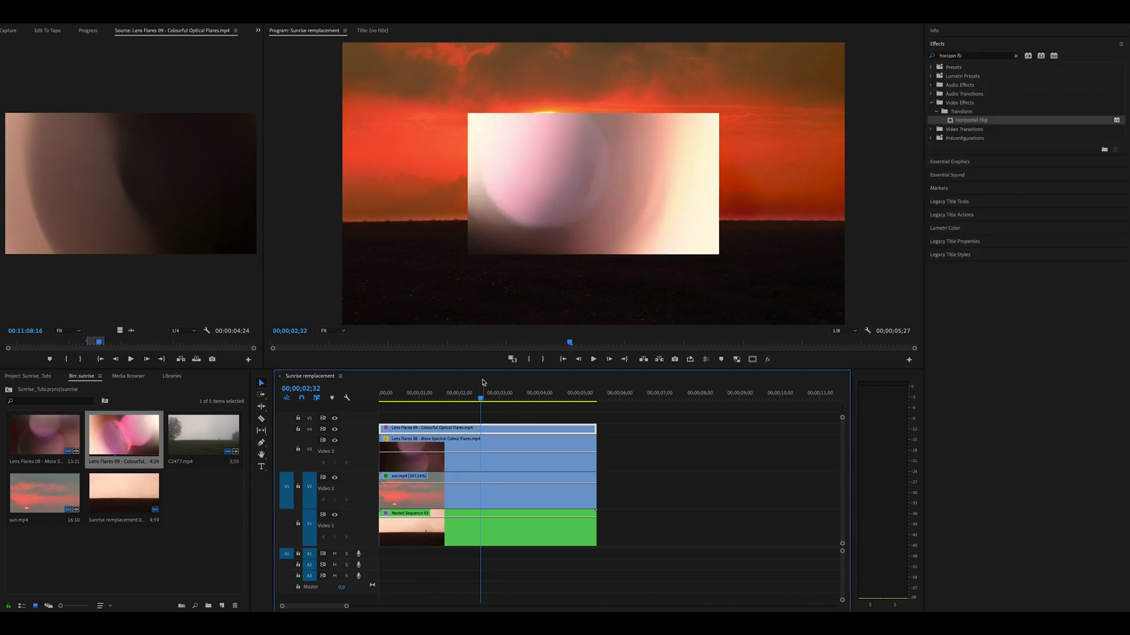
- Set the Lens Flares 09 clip's Scale to 200 in Effect Controls
click(257, 30)
click(283, 52)
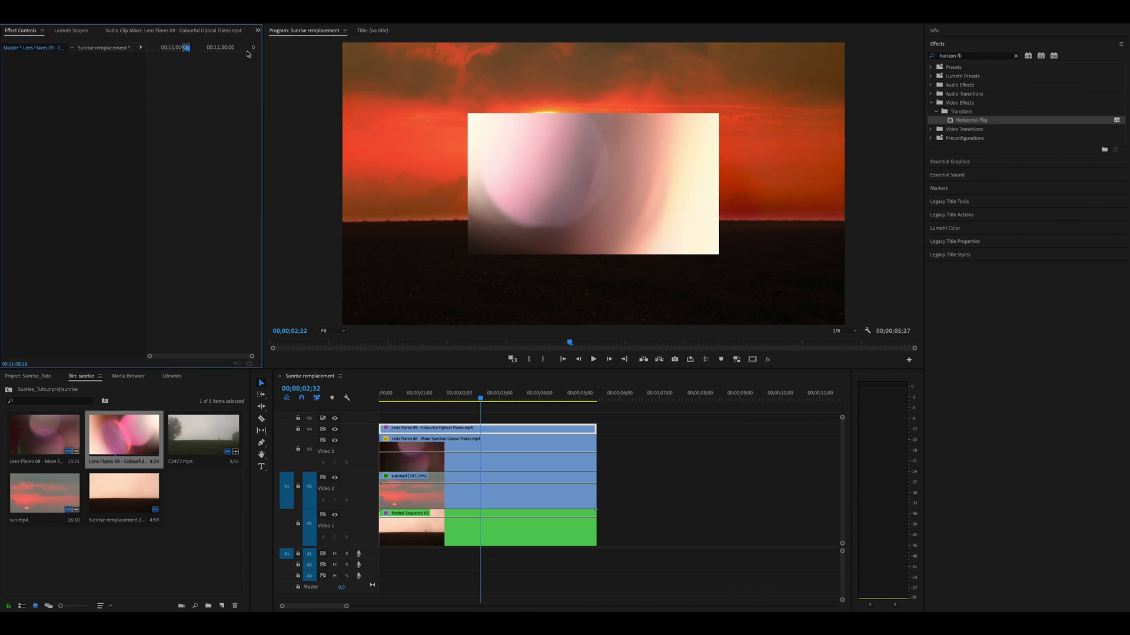
click(480, 434)
click(77, 85)
text(200)
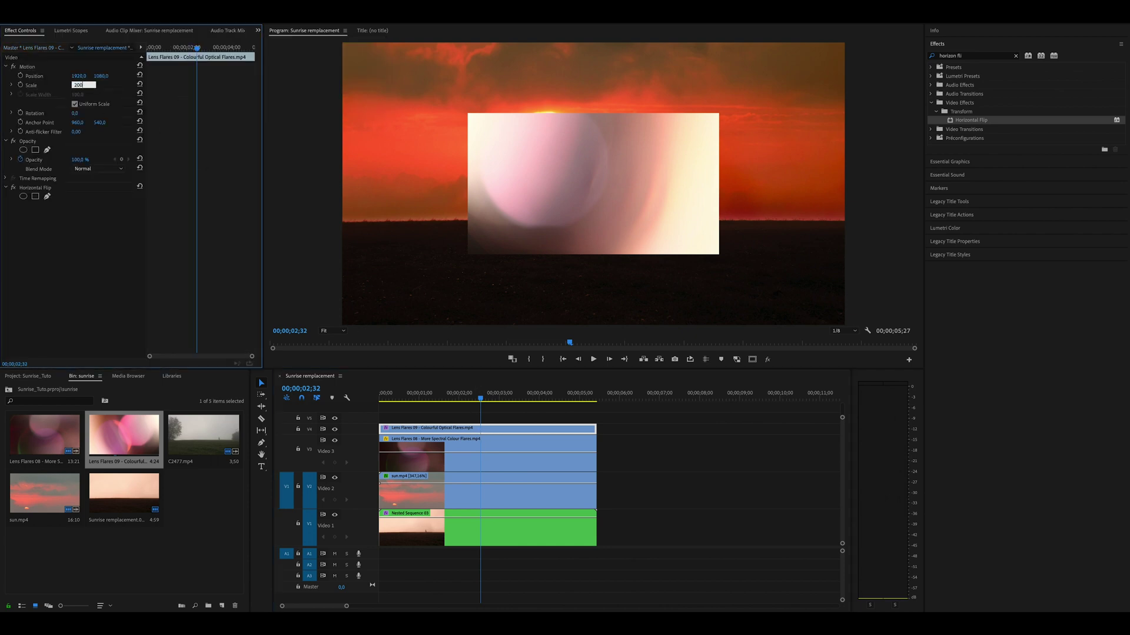
key(Return)
- Blend Lens Flares 09 with Multiply at 41% opacity and play the sequence from the start
click(428, 397)
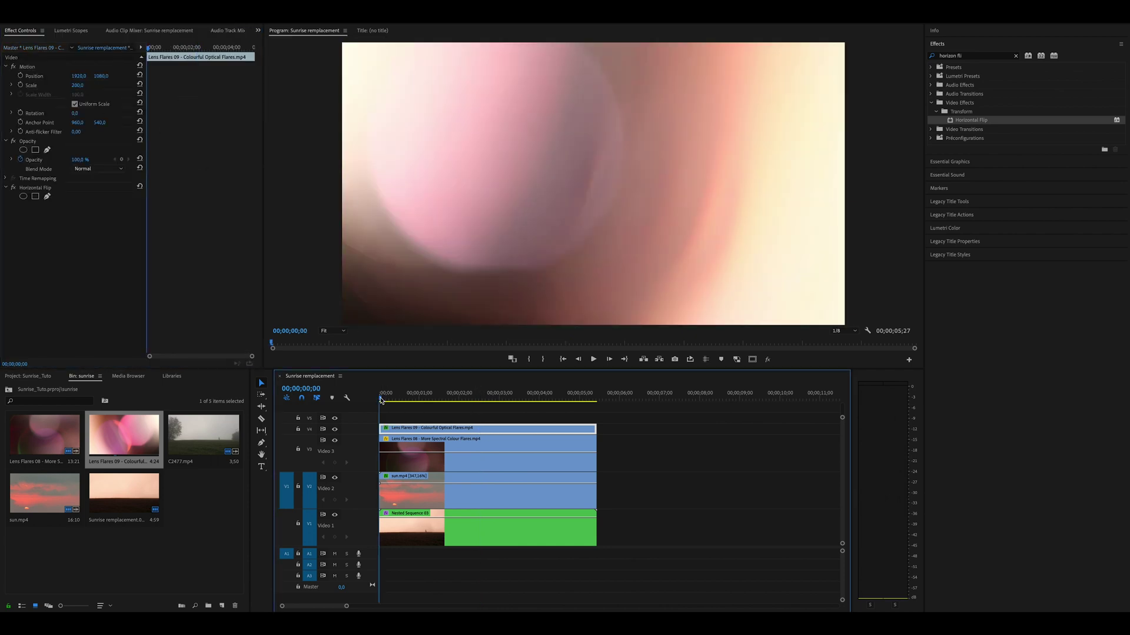
click(116, 168)
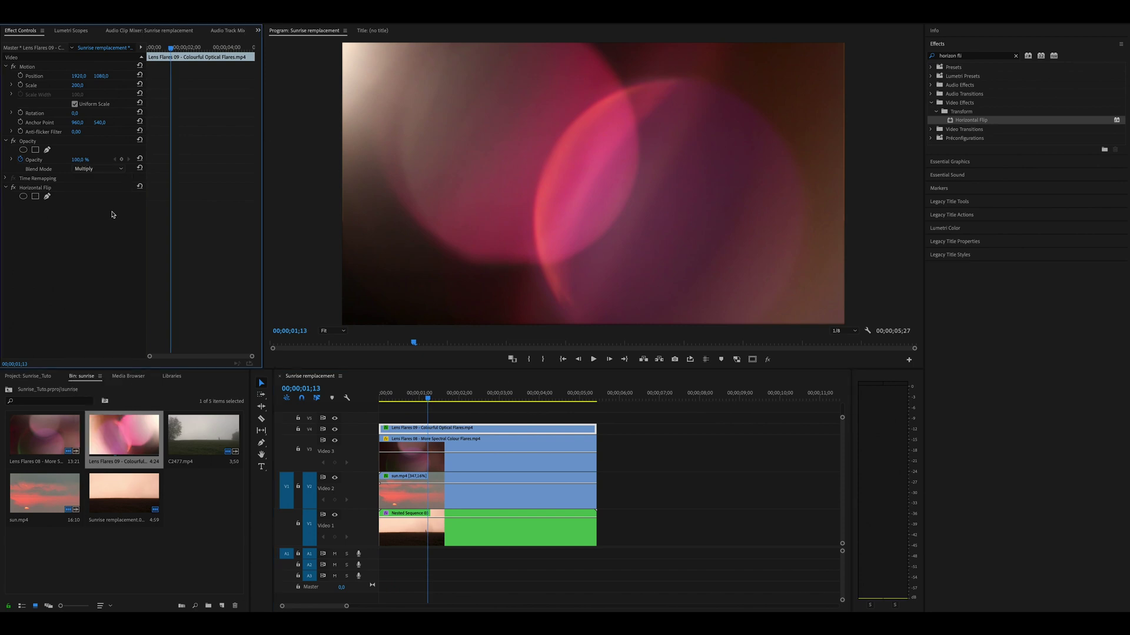
click(100, 208)
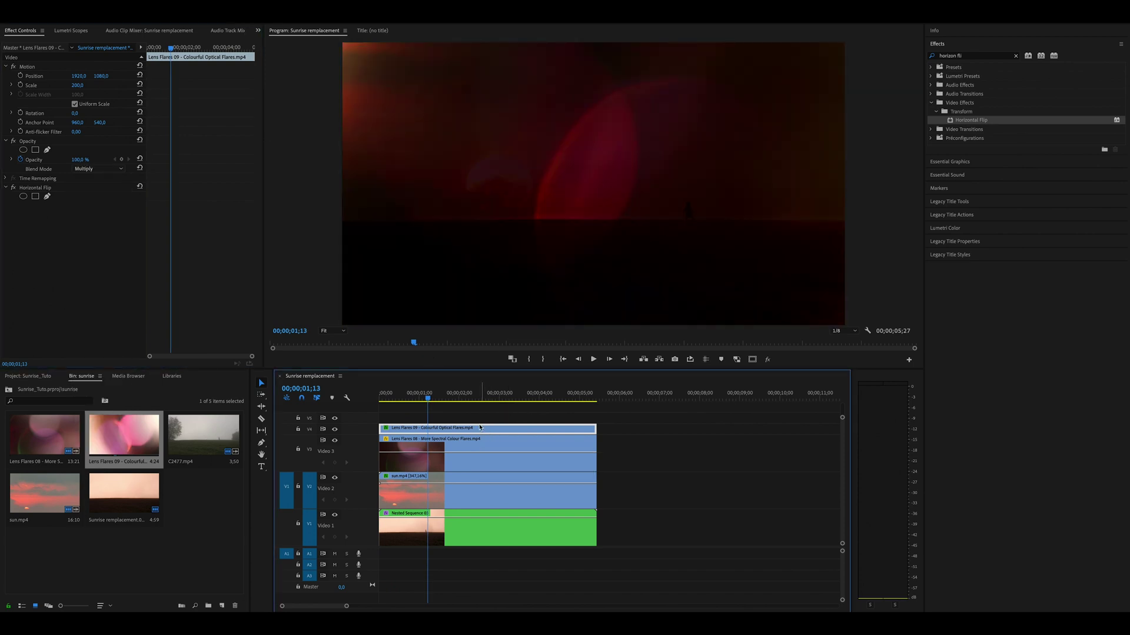
drag(79, 159, 46, 159)
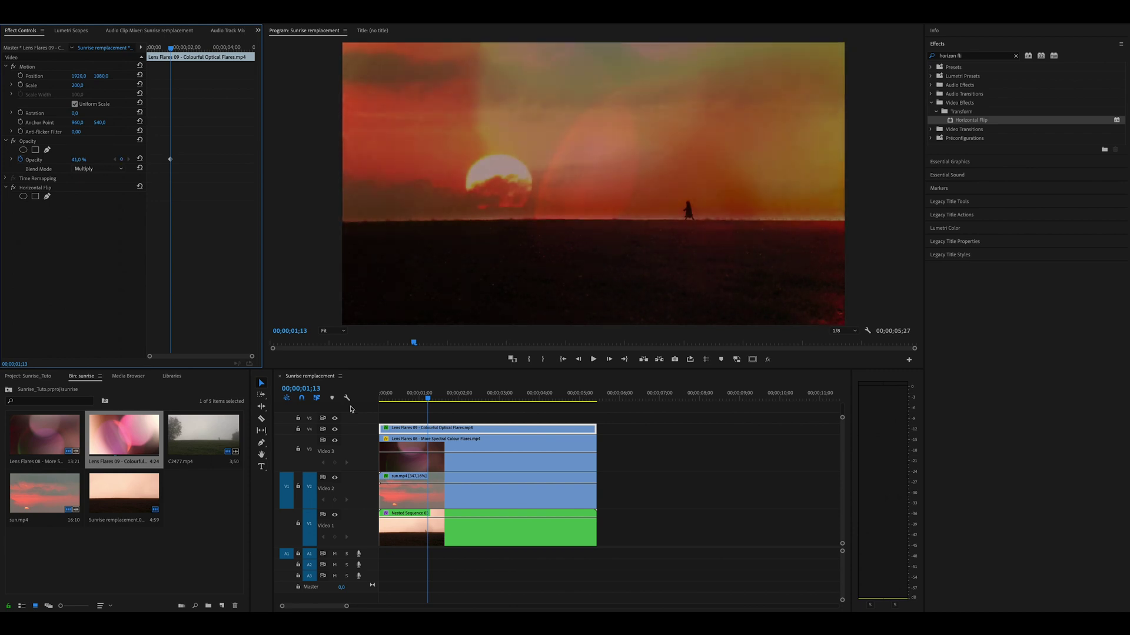
click(383, 393)
key(space)
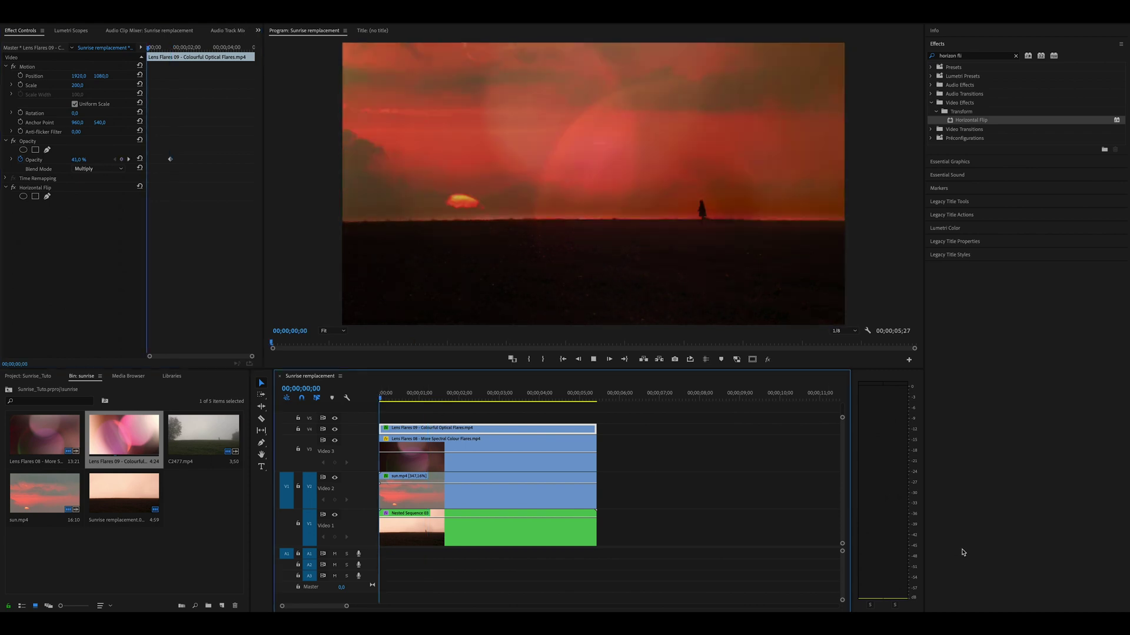